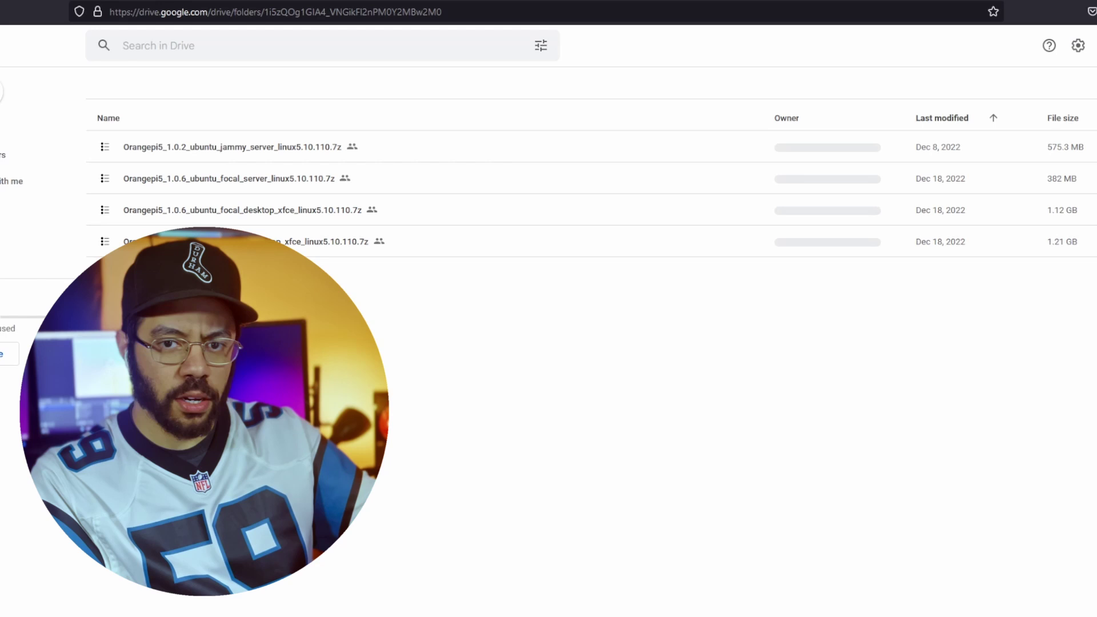
Step: Download Orangepi5_1.0.6_ubuntu_jammy_desktop_xfce_linux5.10.110.7z from the shared Drive folder, accepting the download without a virus scan
{"action": "right_click", "coordinate": [275, 243]}
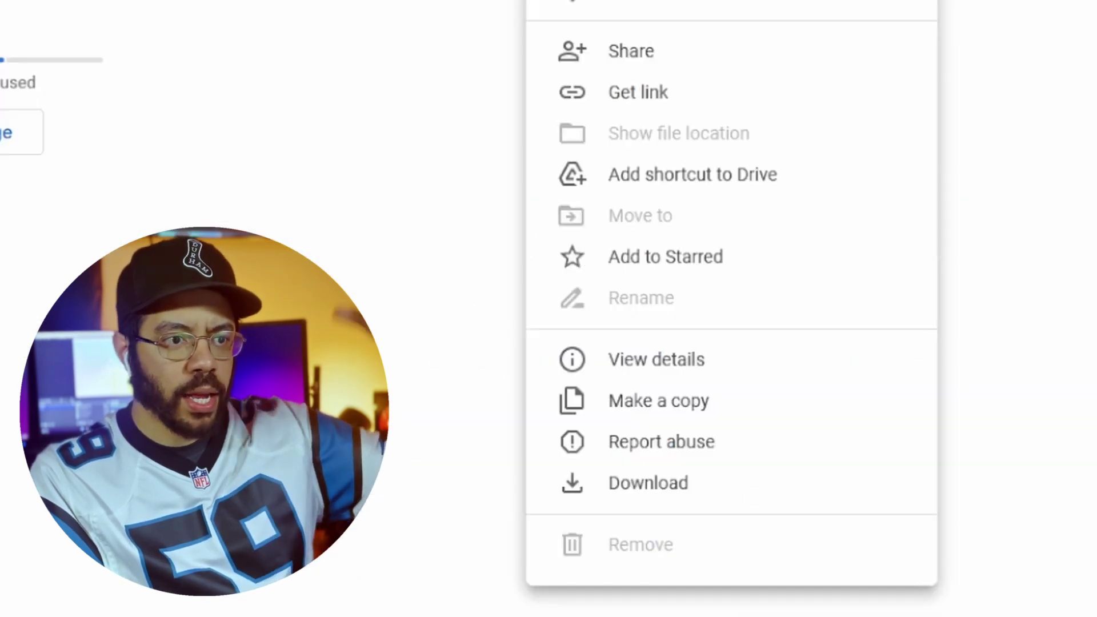
{"action": "left_click", "coordinate": [752, 487]}
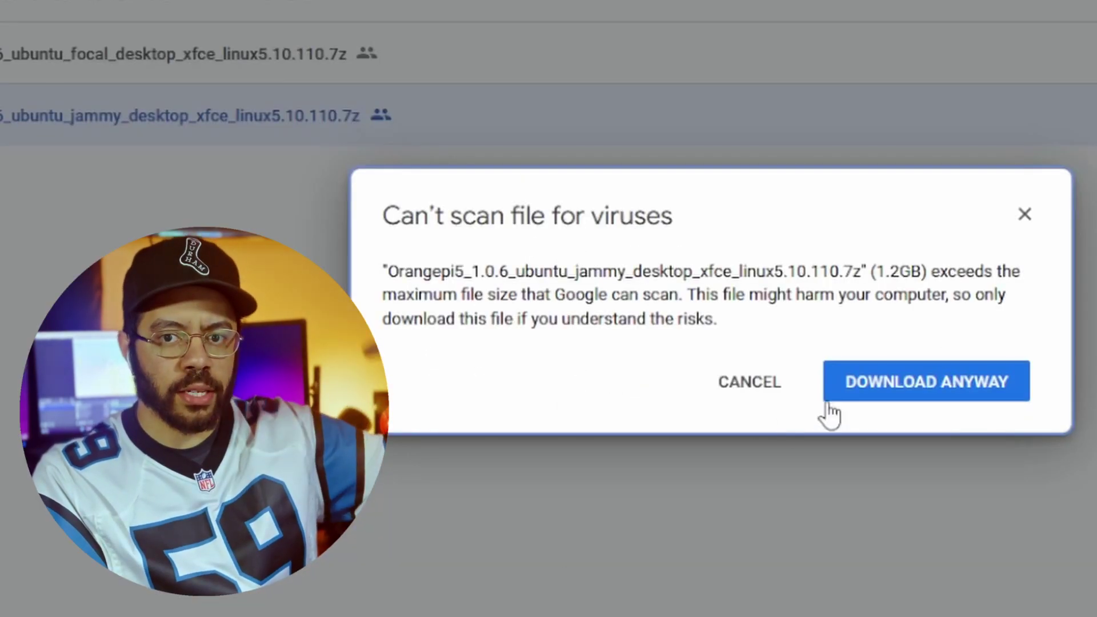
{"action": "left_click", "coordinate": [898, 399]}
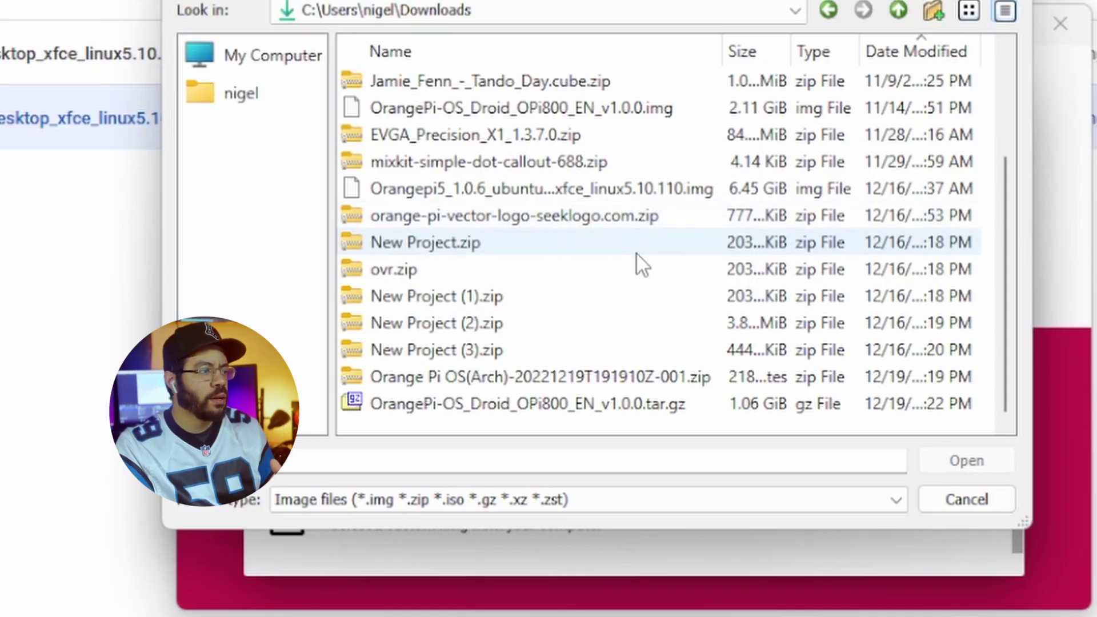
Step: In Raspberry Pi Imager, write the Orangepi5_1.0.6 Ubuntu xfce .img from Downloads to the NORELSYS 1081CS0 USB Device, allowing its data to be erased
{"action": "scroll", "coordinate": [642, 263], "scroll_direction": "up", "scroll_amount": 1}
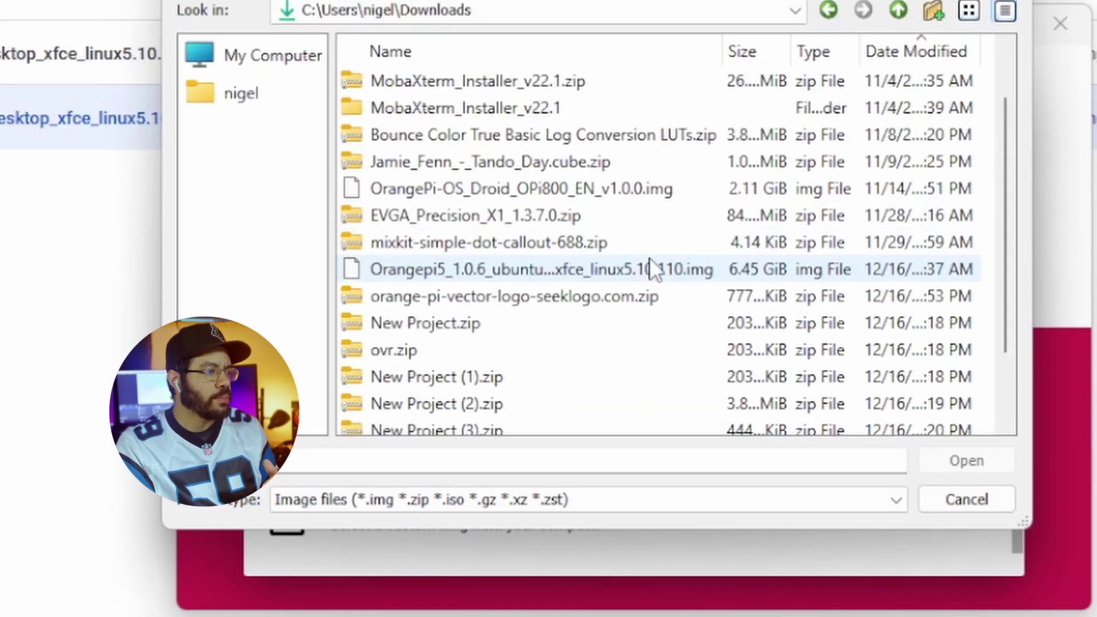
{"action": "double_click", "coordinate": [574, 269]}
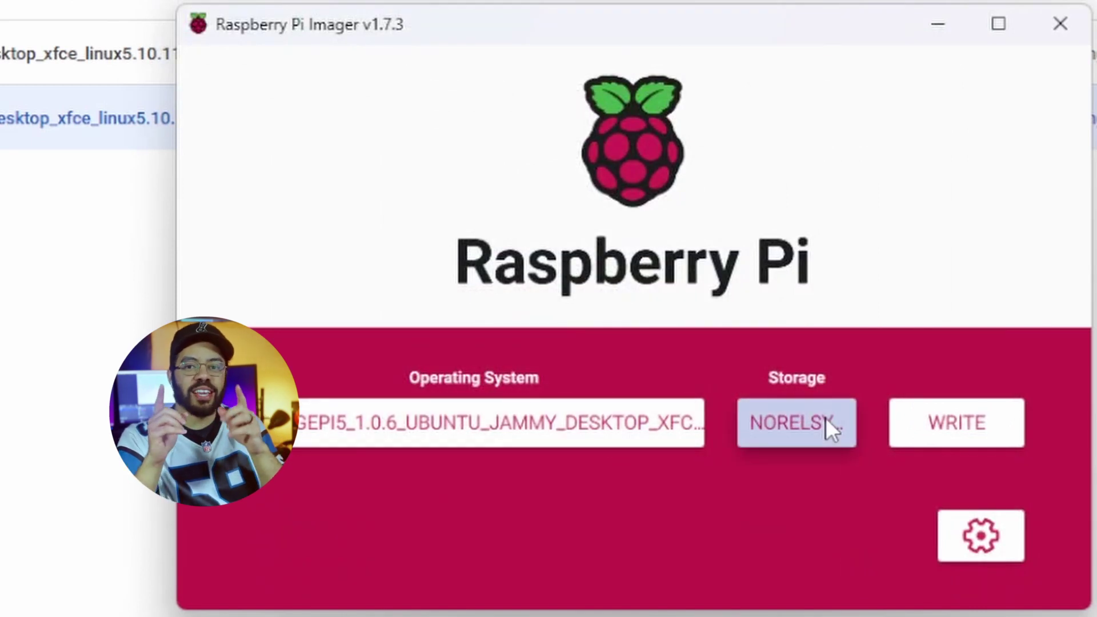
{"action": "left_click", "coordinate": [825, 418]}
{"action": "left_click", "coordinate": [547, 183]}
{"action": "left_click", "coordinate": [967, 438]}
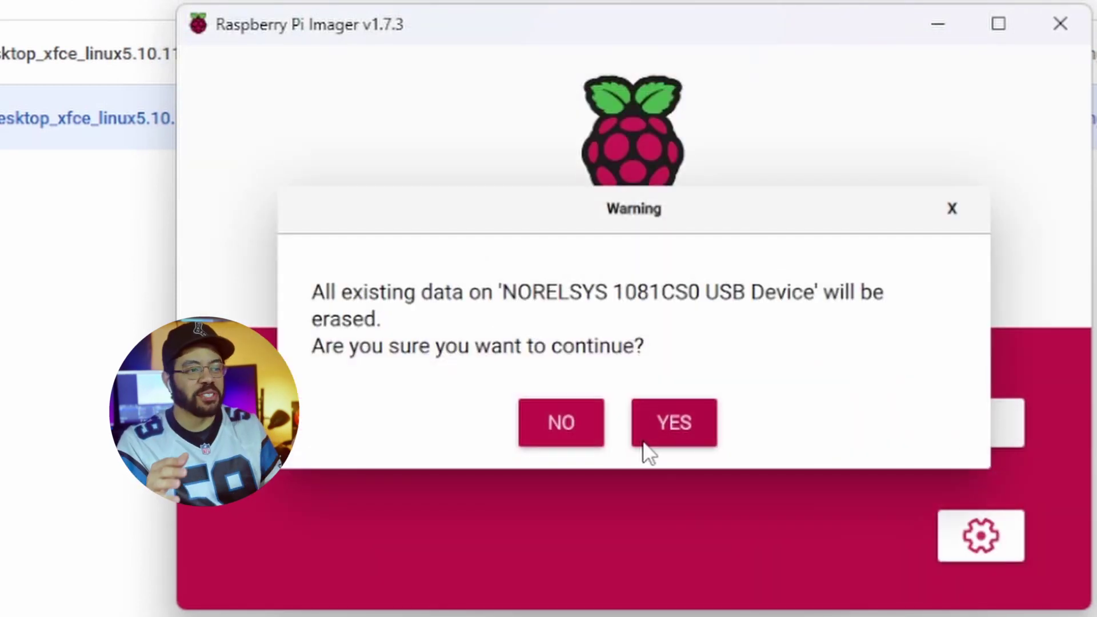
{"action": "left_click", "coordinate": [658, 425]}
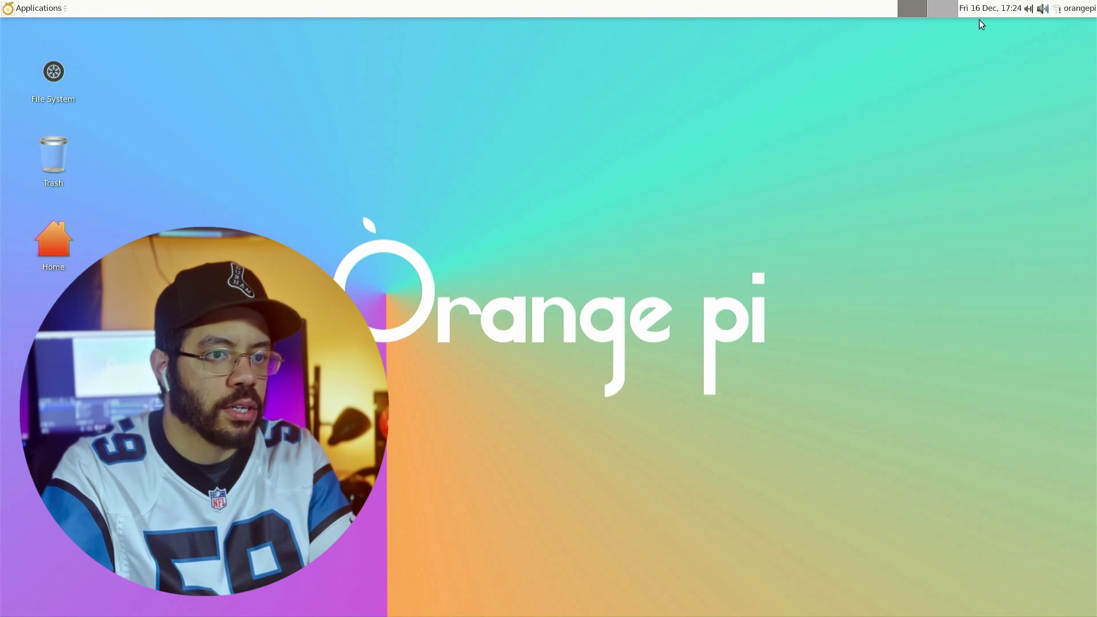
Step: Check the Orange Pi desktop's network options and the hardware connection types offered for a new connection
{"action": "left_click", "coordinate": [1081, 10]}
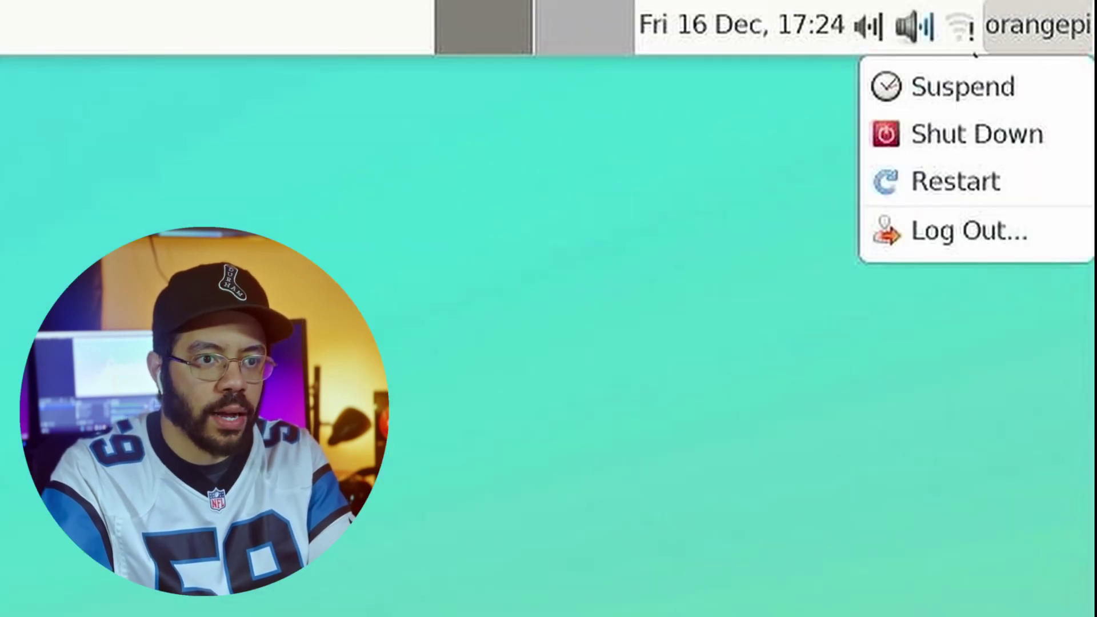
{"action": "left_click", "coordinate": [951, 41]}
{"action": "left_click", "coordinate": [953, 41]}
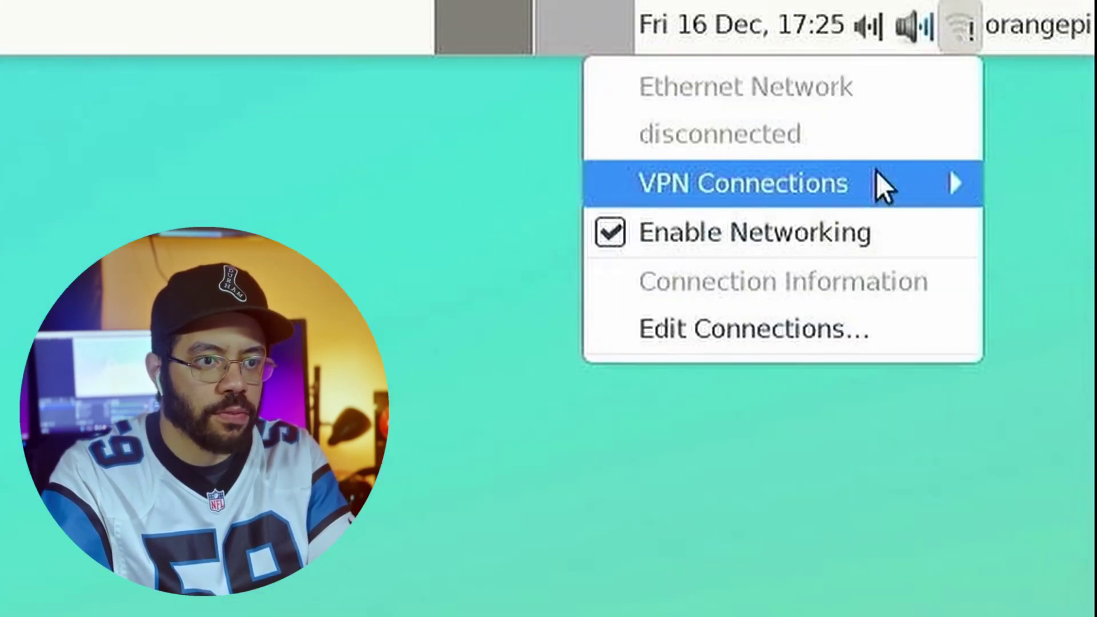
{"action": "left_click", "coordinate": [830, 334]}
{"action": "left_click", "coordinate": [346, 508]}
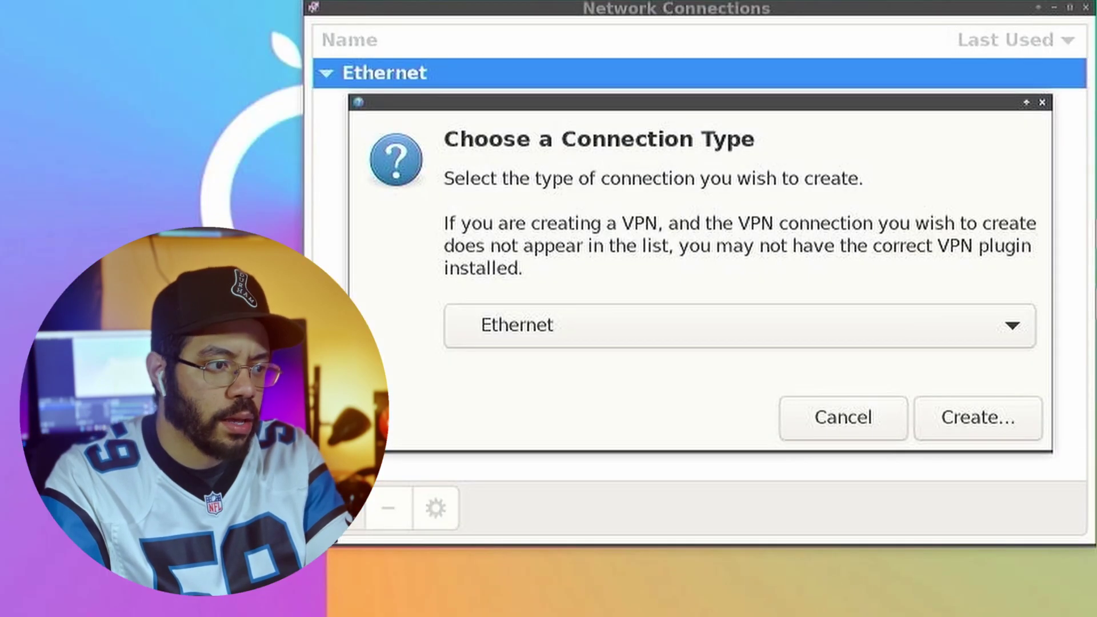
{"action": "left_click", "coordinate": [886, 329]}
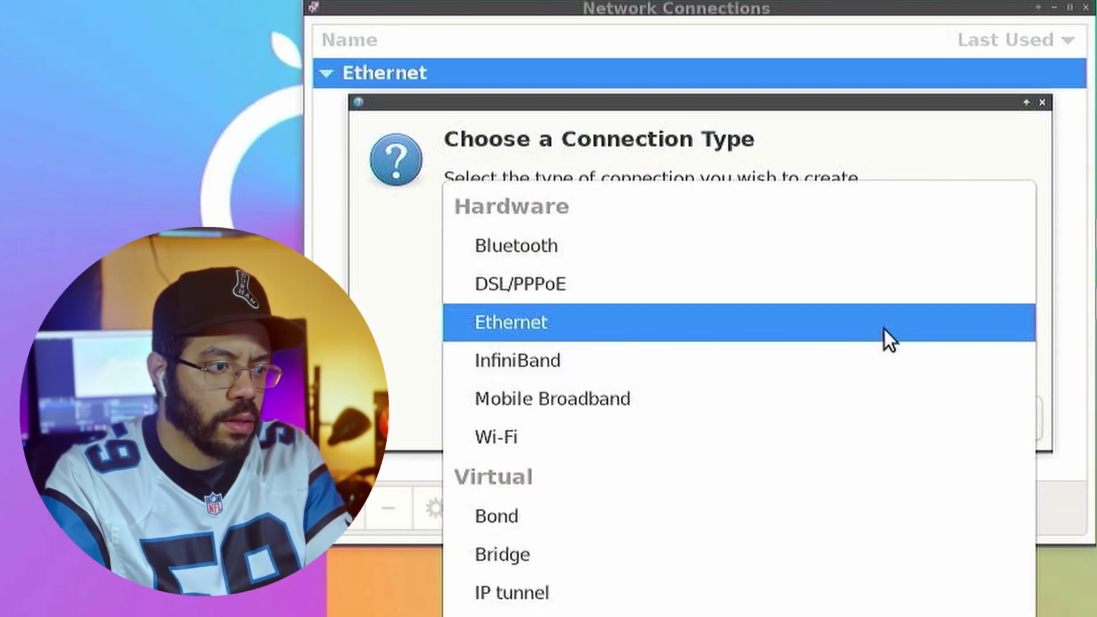
{"action": "left_click", "coordinate": [870, 424]}
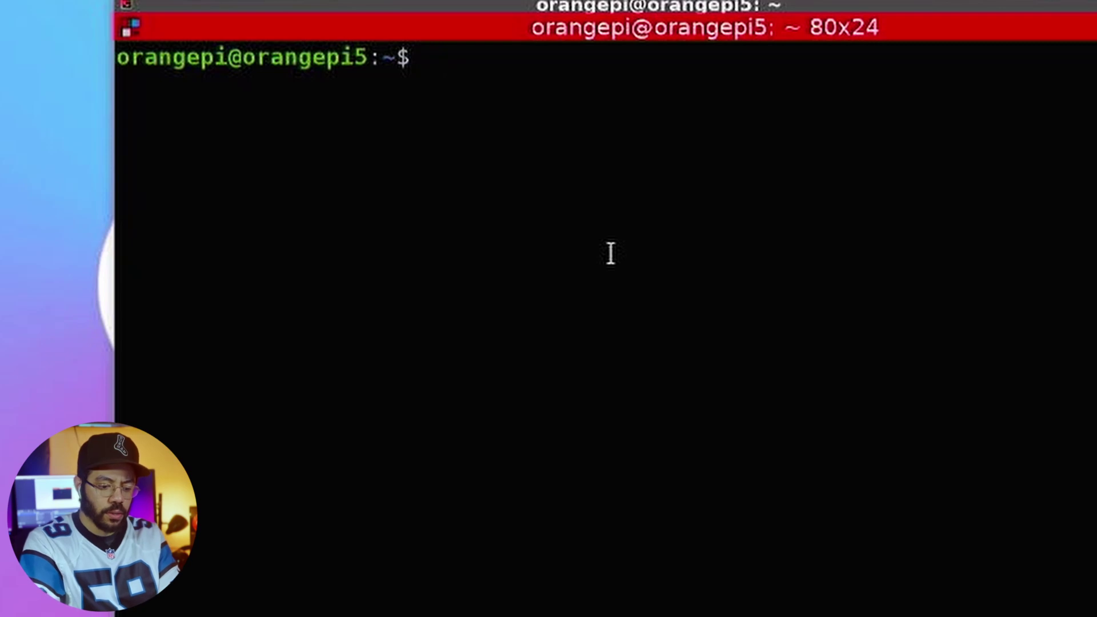
Step: Run ifconfig in the terminal and repeat it to examine the eth0 interface's network status
{"action": "type", "text": "ifconfig"}
{"action": "key", "text": "Return"}
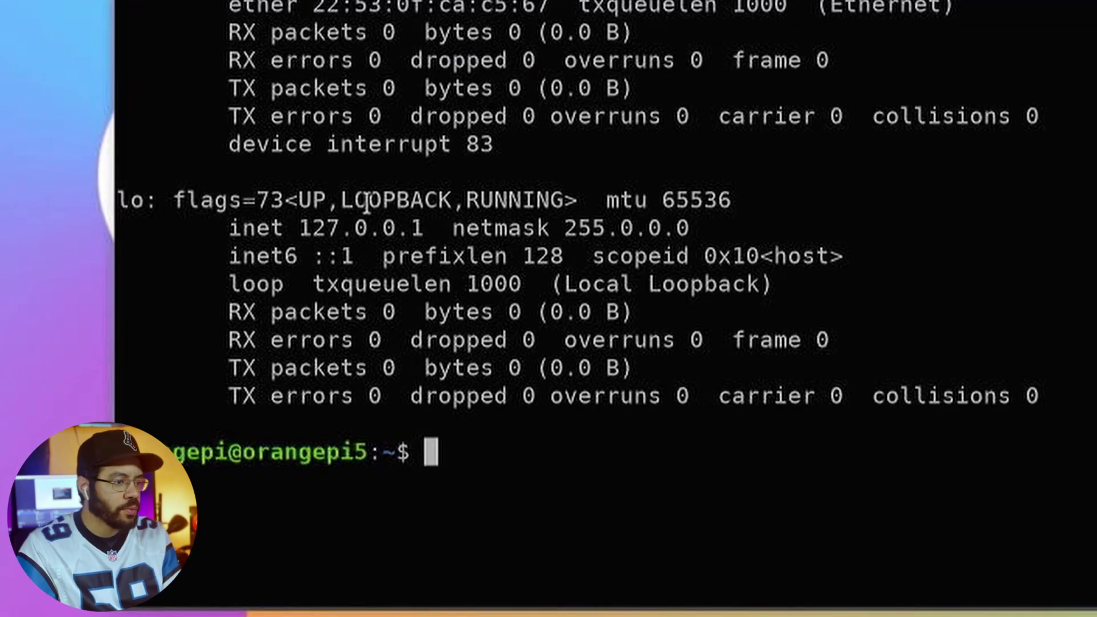
{"action": "scroll", "coordinate": [366, 202], "scroll_direction": "up", "scroll_amount": 1}
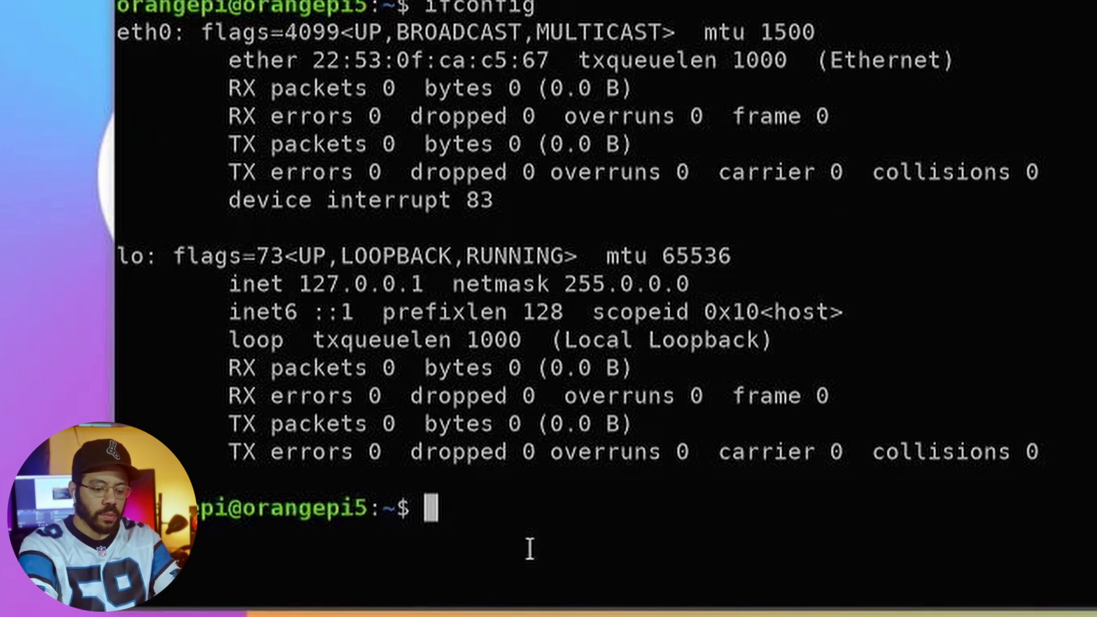
{"action": "key", "text": "Up"}
{"action": "key", "text": "Return"}
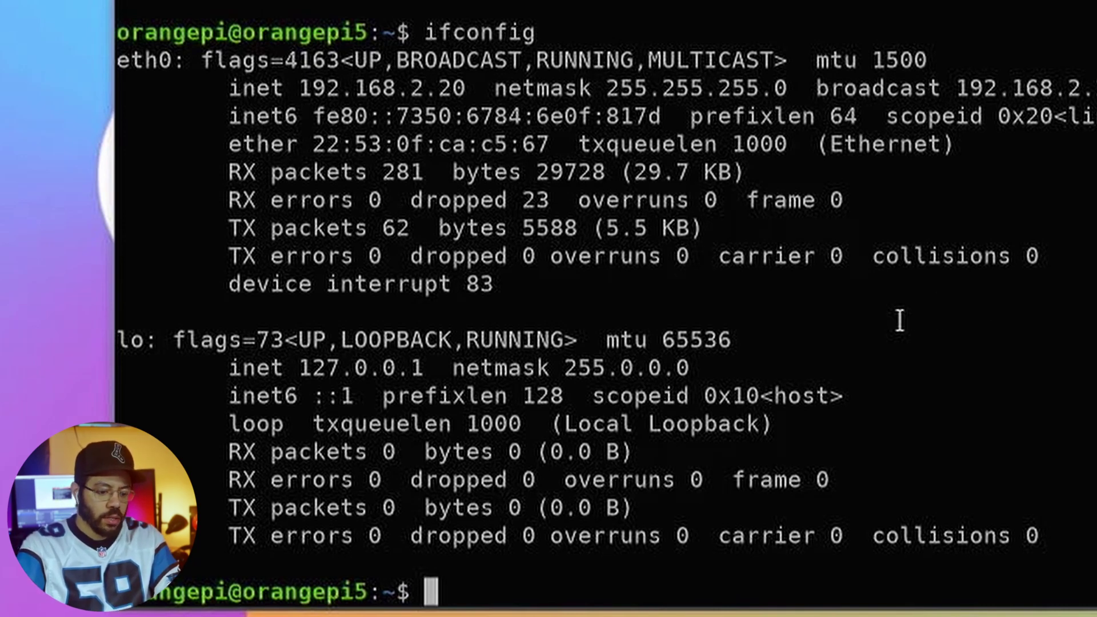
{"action": "type", "text": "sudo "}
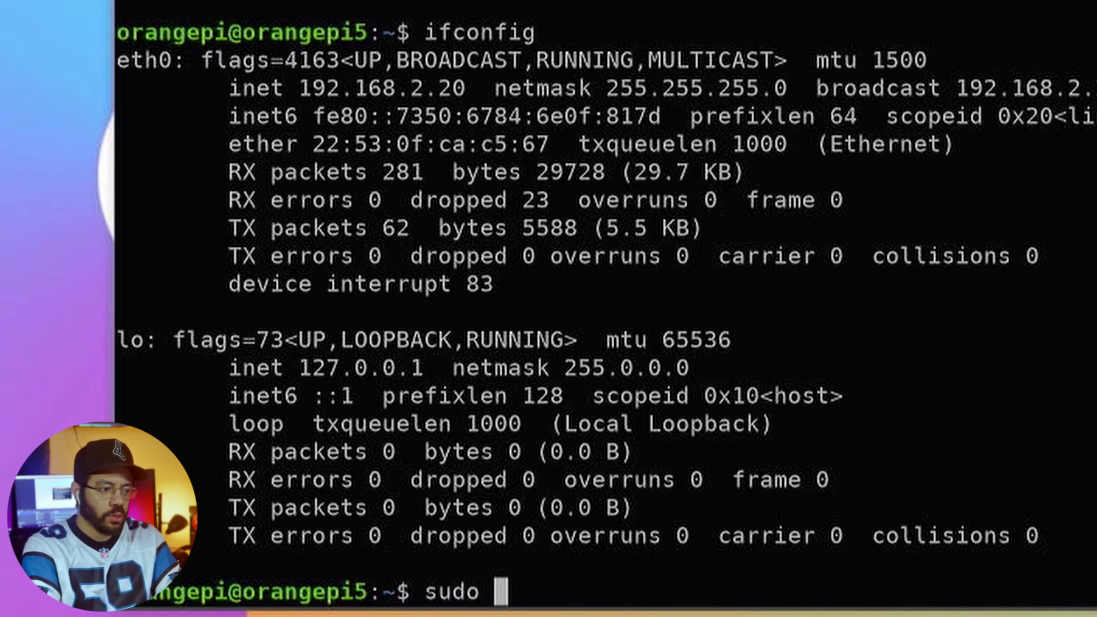
{"action": "type", "text": "update"}
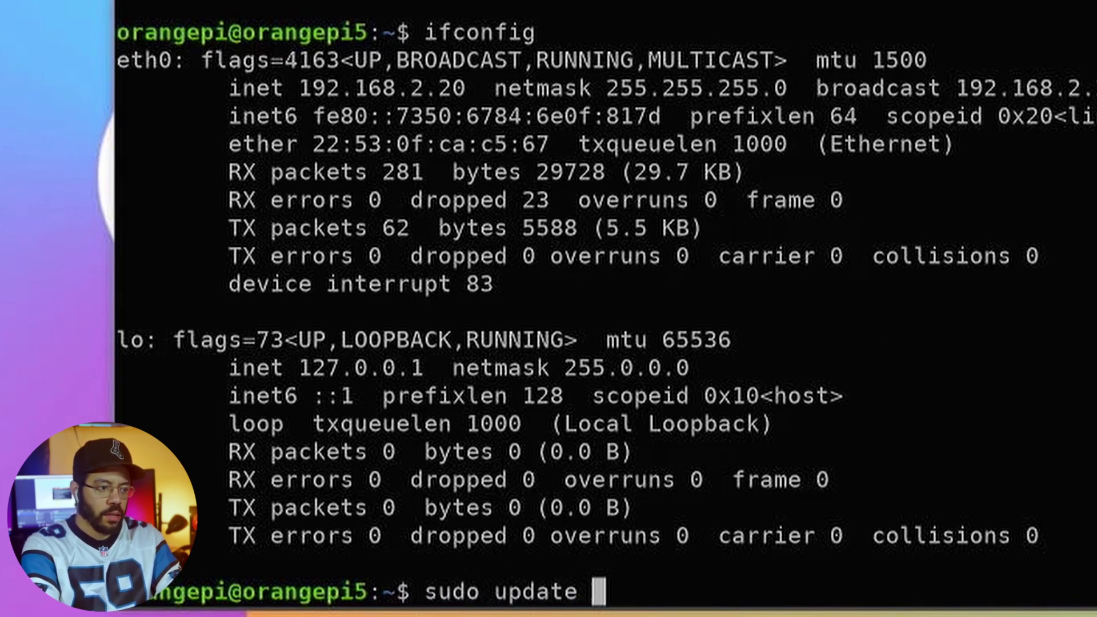
{"action": "key", "text": "BackSpace"}
{"action": "key", "text": "BackSpace"}
{"action": "key", "text": "BackSpace"}
{"action": "key", "text": "BackSpace"}
{"action": "key", "text": "BackSpace"}
{"action": "key", "text": "BackSpace"}
{"action": "key", "text": "BackSpace"}
{"action": "key", "text": "BackSpace"}
{"action": "key", "text": "BackSpace"}
{"action": "key", "text": "BackSpace"}
{"action": "key", "text": "BackSpace"}
{"action": "key", "text": "BackSpace"}
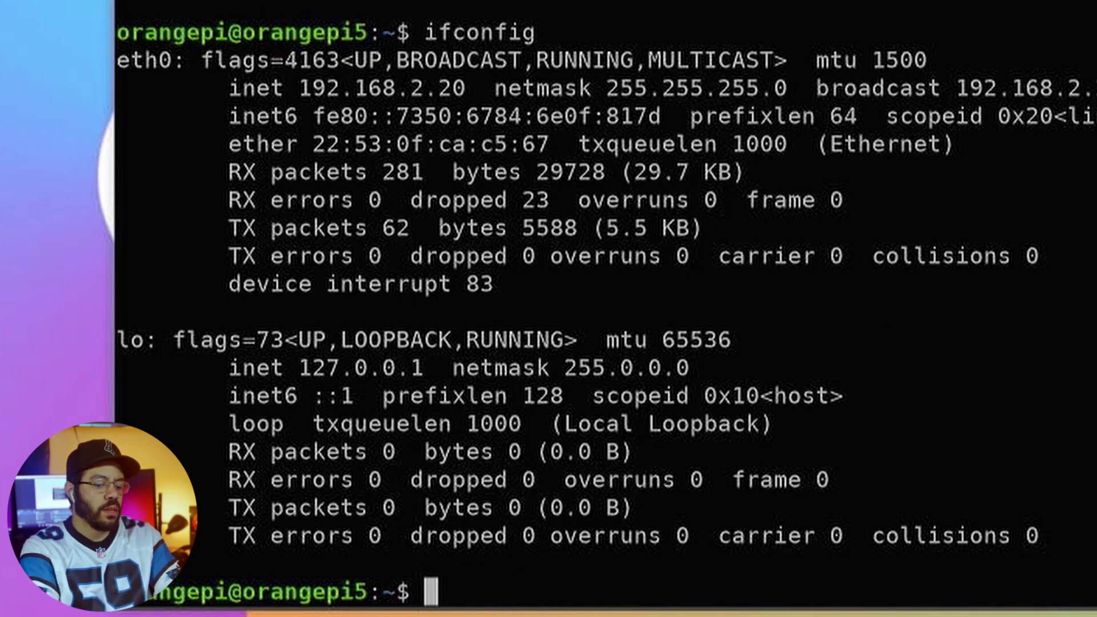
Step: Try to update and upgrade the system packages with the command "sudo apt update & upgrade"
{"action": "type", "text": "sudo "}
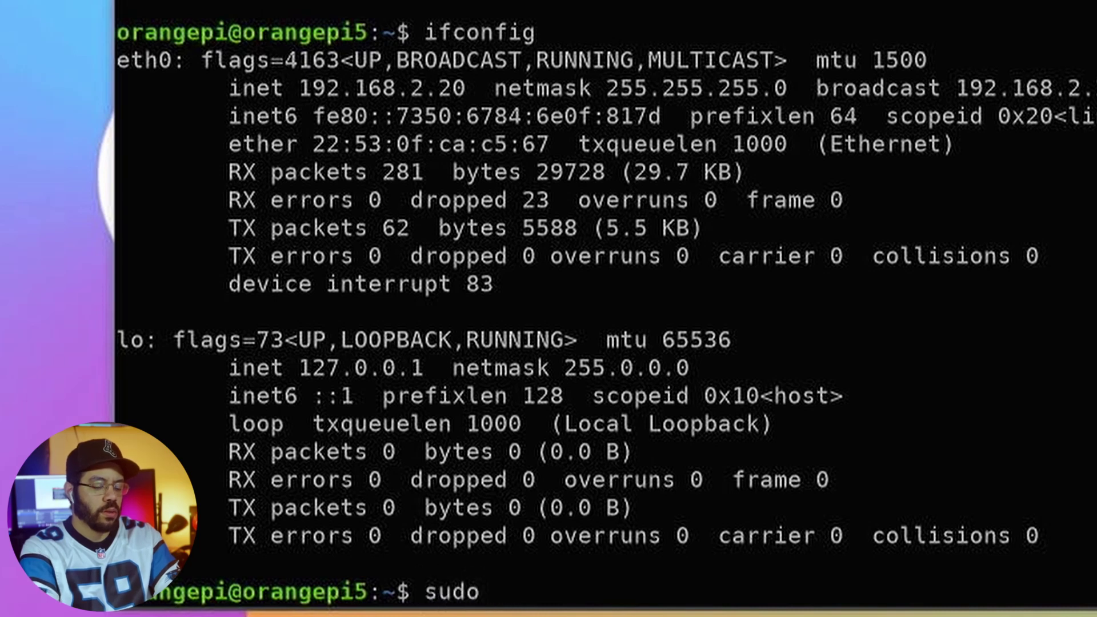
{"action": "type", "text": "apt update"}
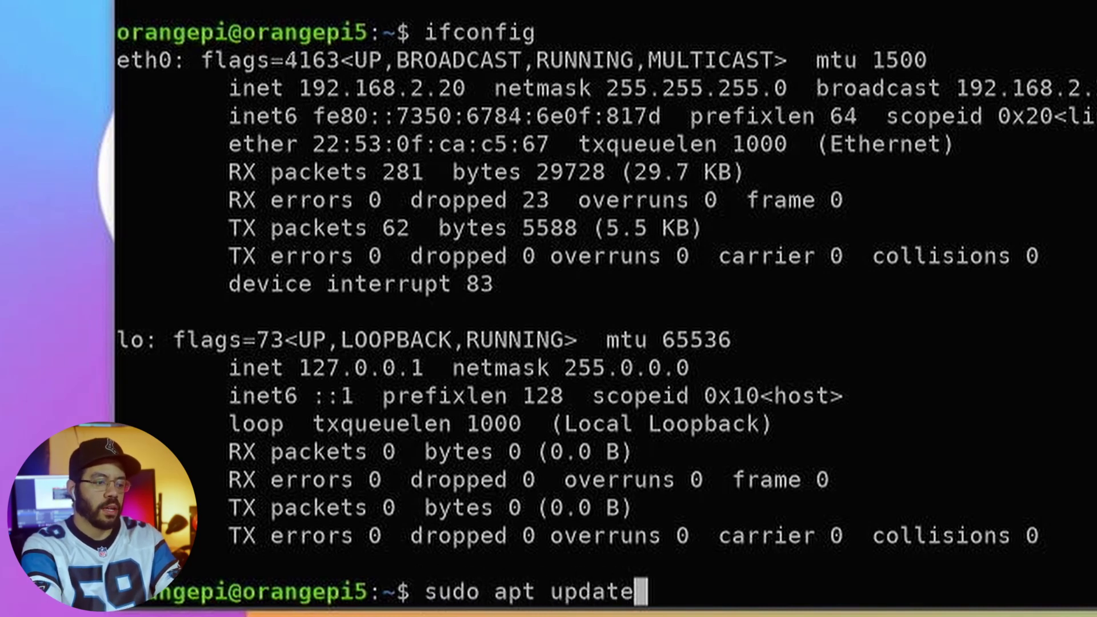
{"action": "key", "text": "BackSpace"}
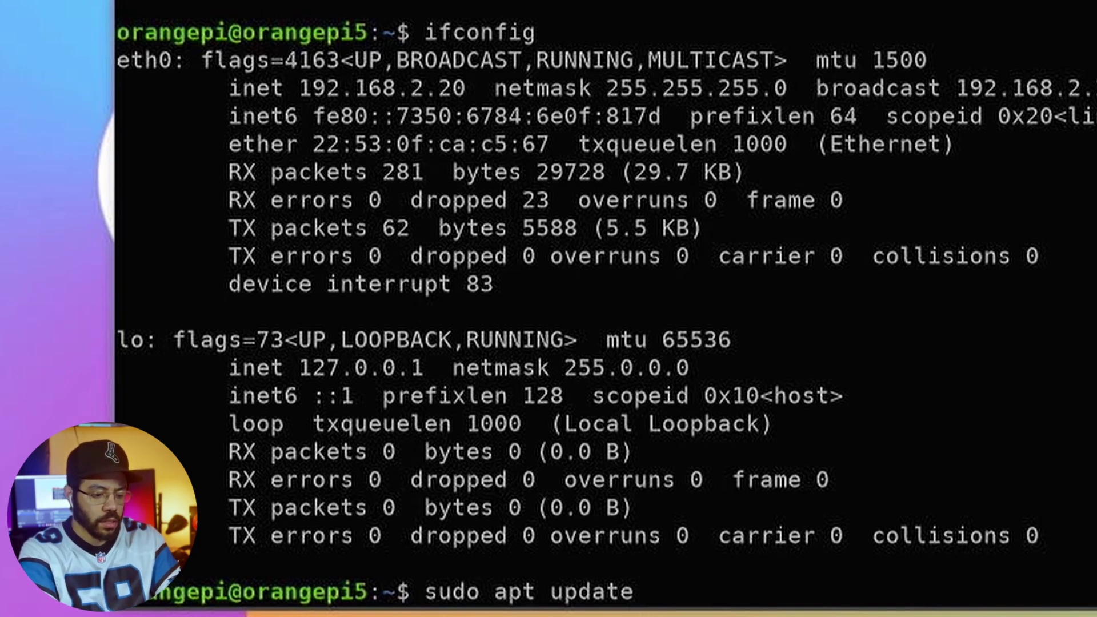
{"action": "type", "text": "& upgrade"}
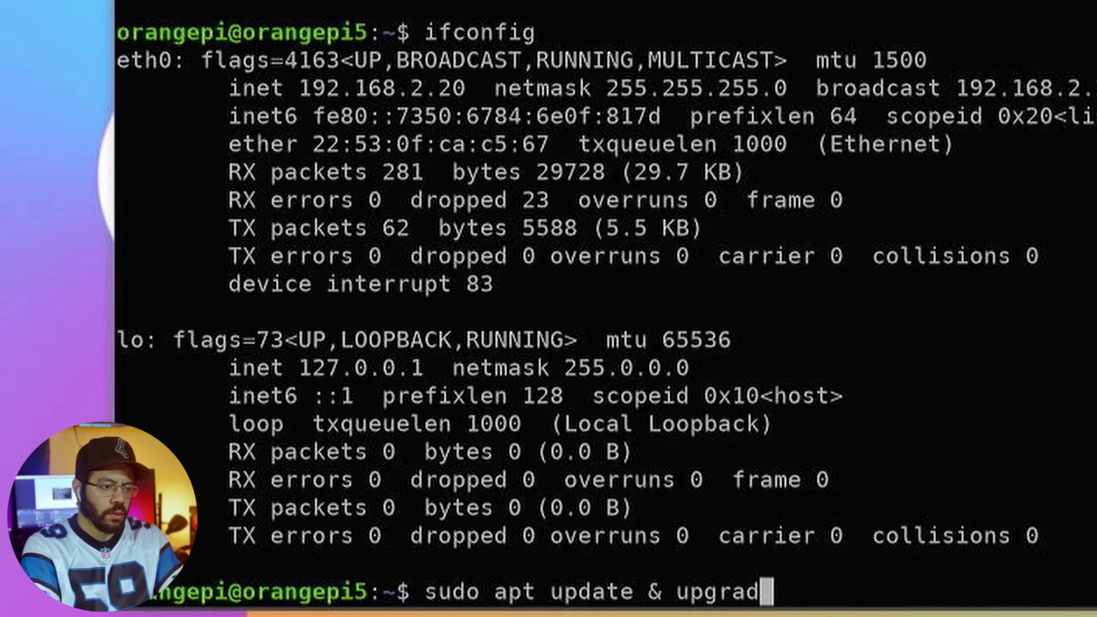
{"action": "key", "text": "Return"}
Step: Refresh the package lists with "sudo apt update", entering the sudo account password
{"action": "key", "text": "Up"}
{"action": "key", "text": "BackSpace"}
{"action": "key", "text": "BackSpace"}
{"action": "key", "text": "BackSpace"}
{"action": "key", "text": "BackSpace"}
{"action": "key", "text": "BackSpace"}
{"action": "key", "text": "BackSpace"}
{"action": "key", "text": "BackSpace"}
{"action": "key", "text": "BackSpace"}
{"action": "key", "text": "BackSpace"}
{"action": "key", "text": "BackSpace"}
{"action": "key", "text": "Return"}
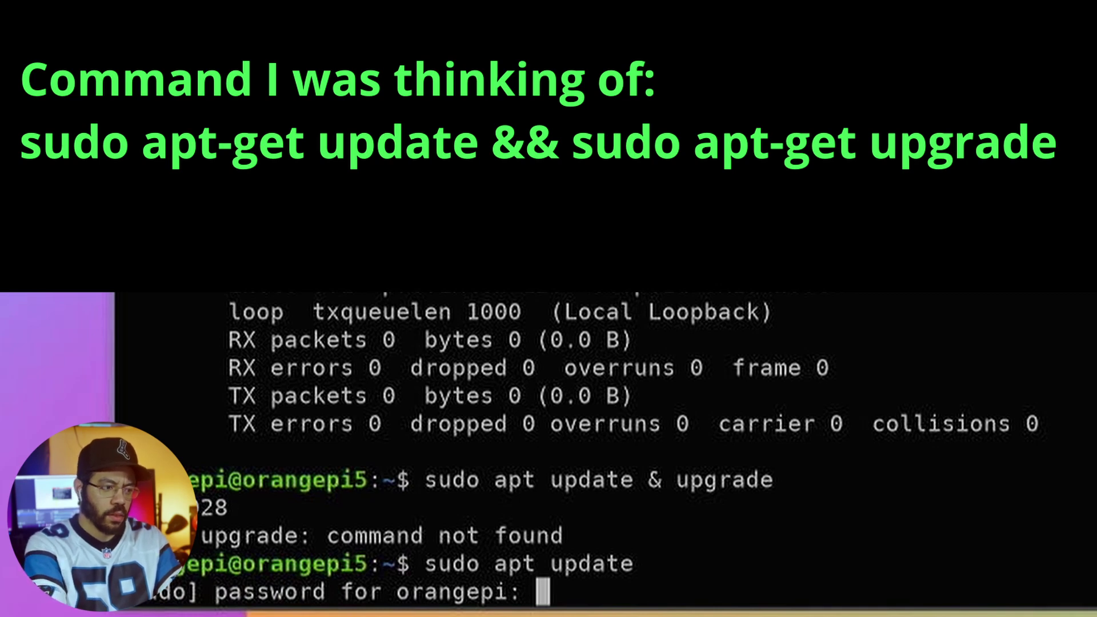
{"action": "key", "text": "Return"}
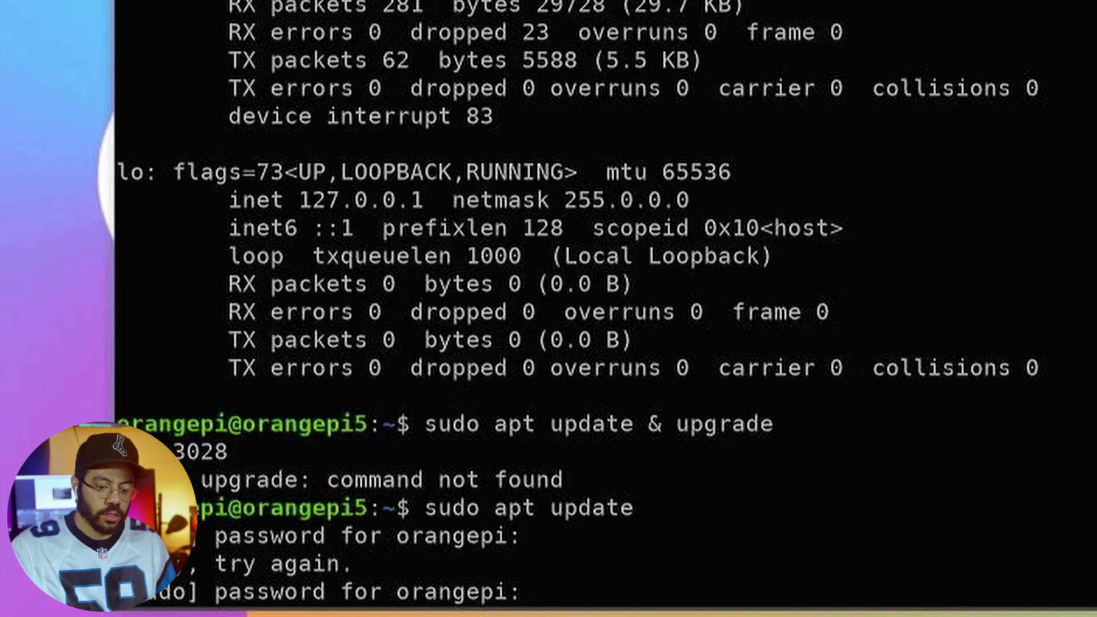
{"action": "key", "text": "Return"}
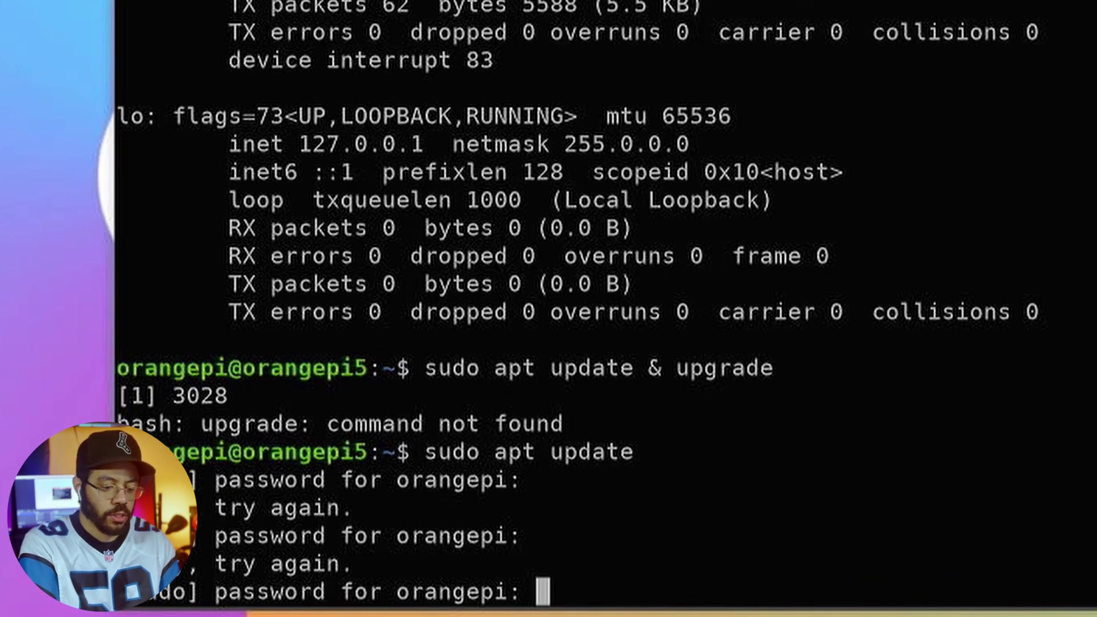
{"action": "key", "text": "Return"}
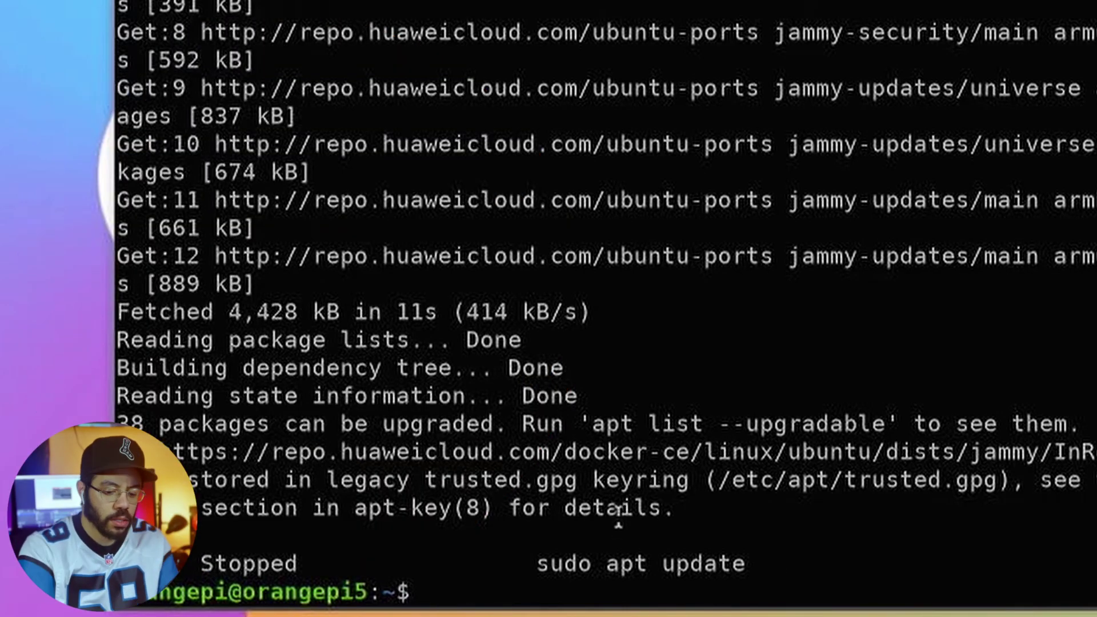
Step: Upgrade the installed packages with "sudo apt upgrade" and answer y to continue
{"action": "key", "text": "Up"}
{"action": "key", "text": "BackSpace"}
{"action": "key", "text": "BackSpace"}
{"action": "key", "text": "BackSpace"}
{"action": "key", "text": "BackSpace"}
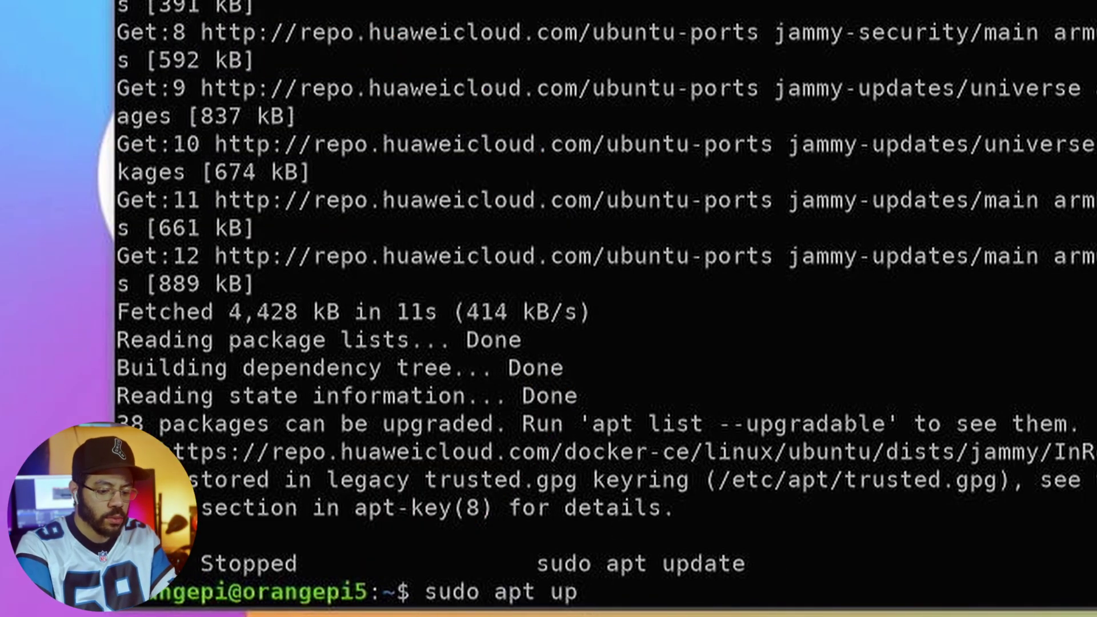
{"action": "type", "text": "grade"}
{"action": "key", "text": "Return"}
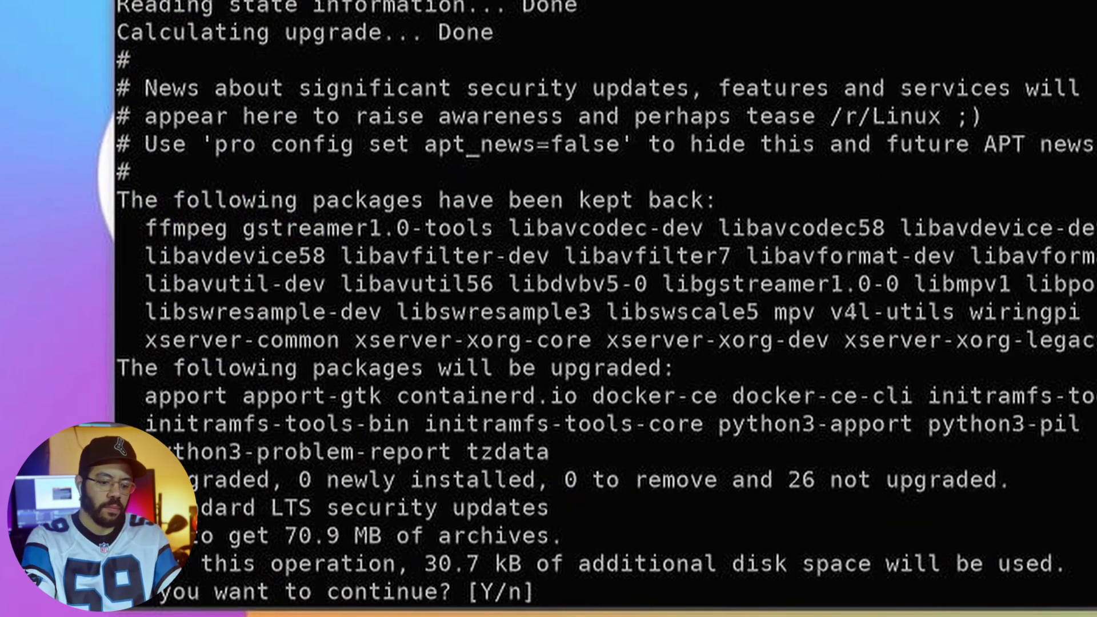
{"action": "type", "text": "y"}
{"action": "key", "text": "Return"}
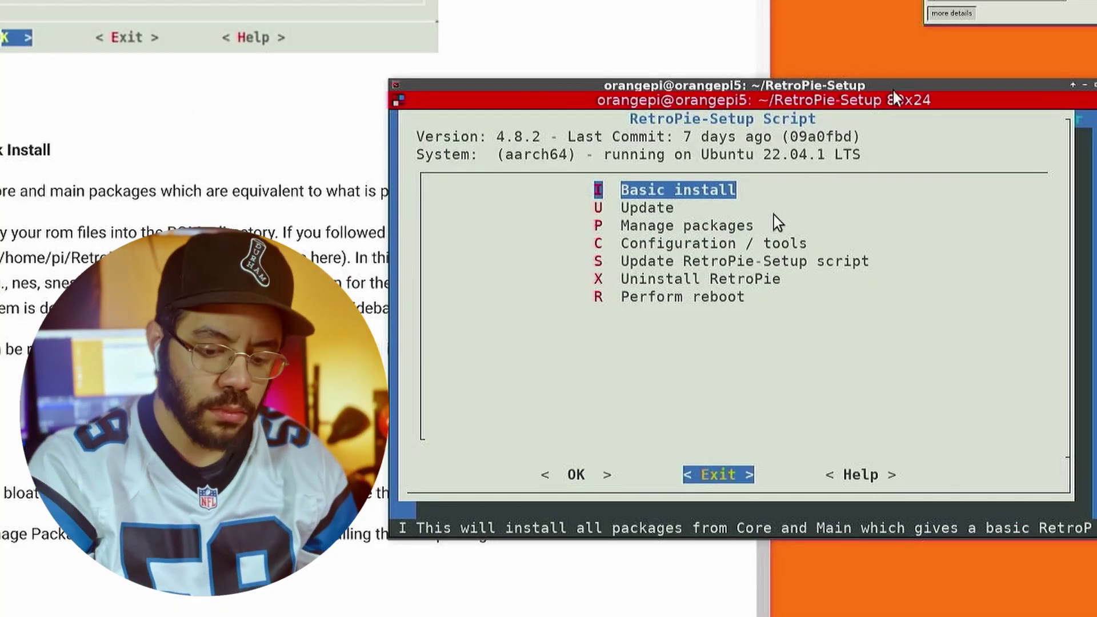
Step: Exit the RetroPie-Setup script
{"action": "key", "text": "Return"}
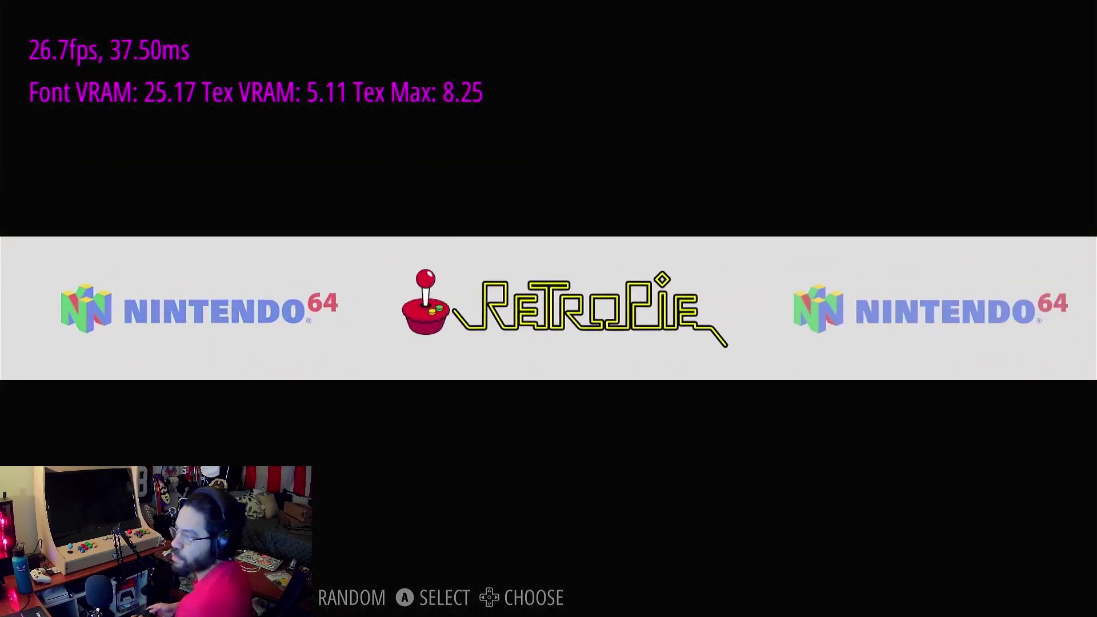
Step: View the Nintendo 64 game list in RetroPie and return to the system selection
{"action": "key", "text": "Return"}
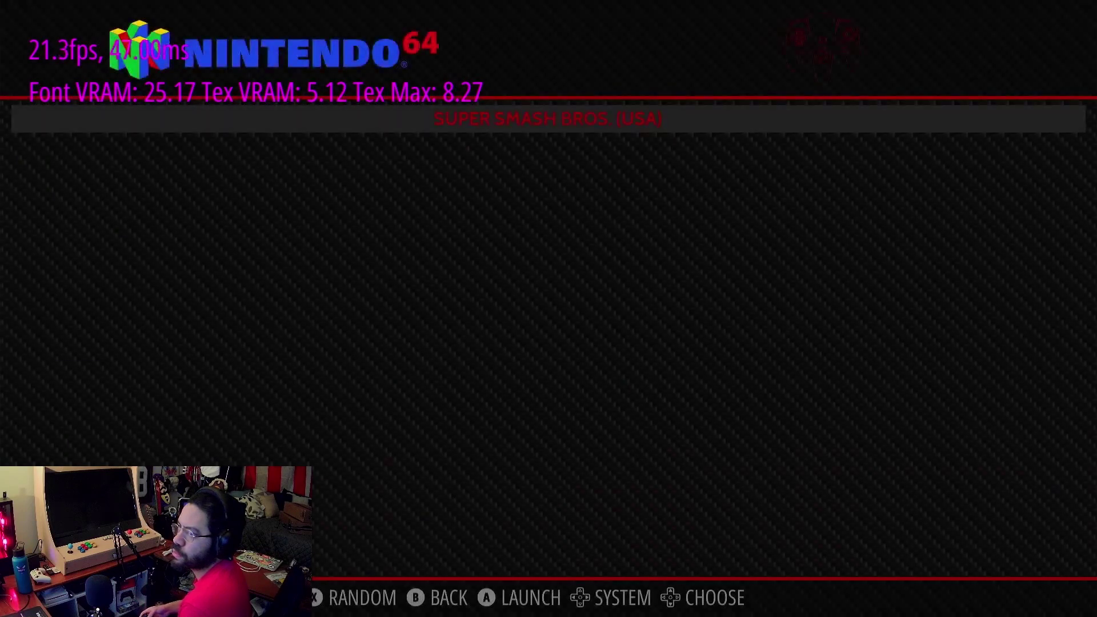
{"action": "key", "text": "Escape"}
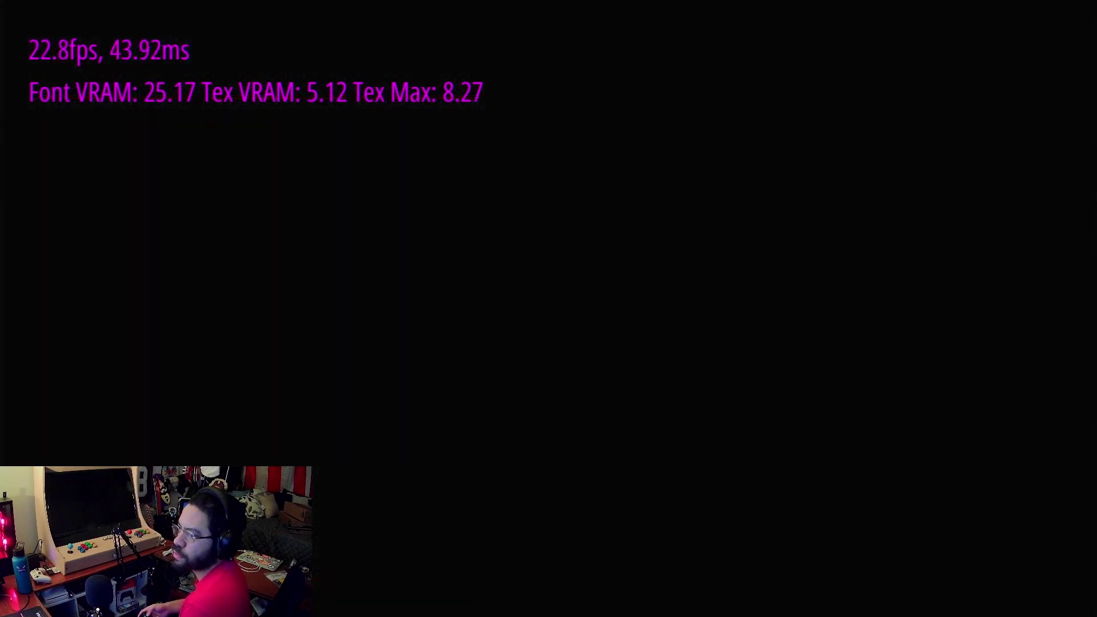
Step: Look through RetroPie's UI settings, such as transition style, theme set and gamelist view style, and leave the menu
{"action": "key", "text": "F1"}
{"action": "key", "text": "Down"}
{"action": "key", "text": "Down"}
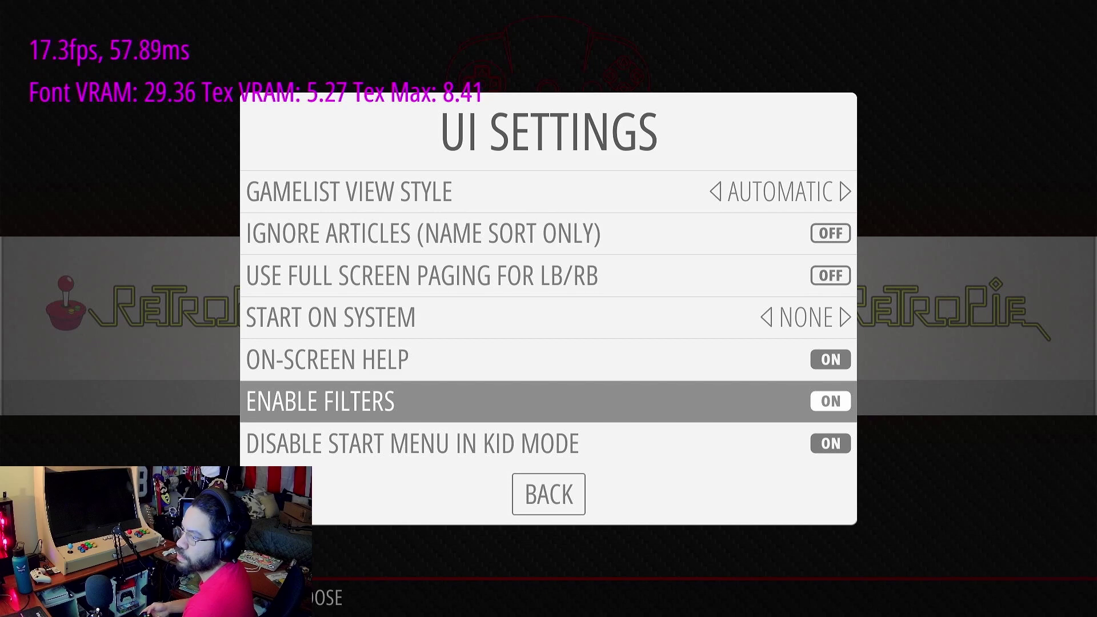
{"action": "key", "text": "Up"}
{"action": "key", "text": "Up"}
{"action": "key", "text": "Up"}
{"action": "key", "text": "Up"}
{"action": "key", "text": "Up"}
{"action": "key", "text": "Up"}
{"action": "key", "text": "Up"}
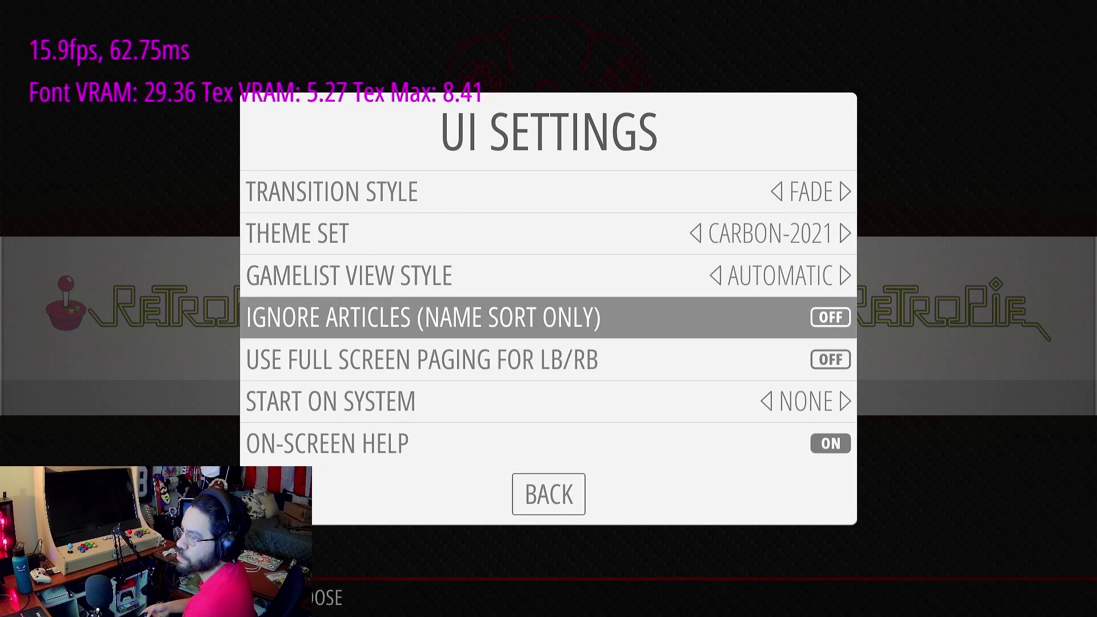
{"action": "key", "text": "Escape"}
{"action": "key", "text": "Escape"}
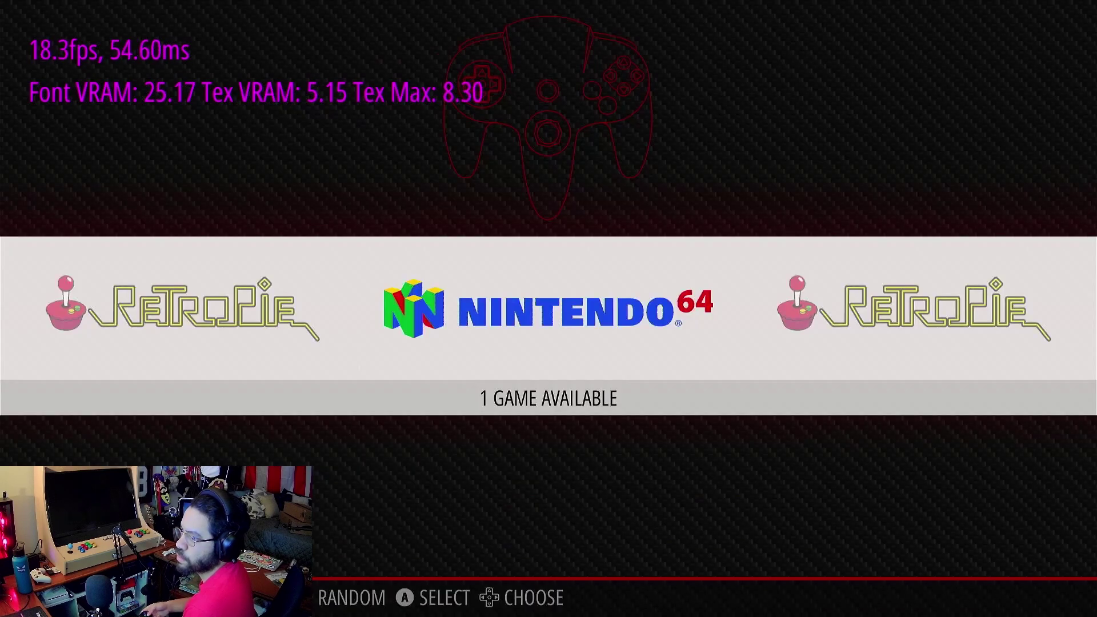
Step: Launch Super Smash Bros. (USA) from the Nintendo 64 list into its launch options and view the emulators offered for the ROM
{"action": "key", "text": "Return"}
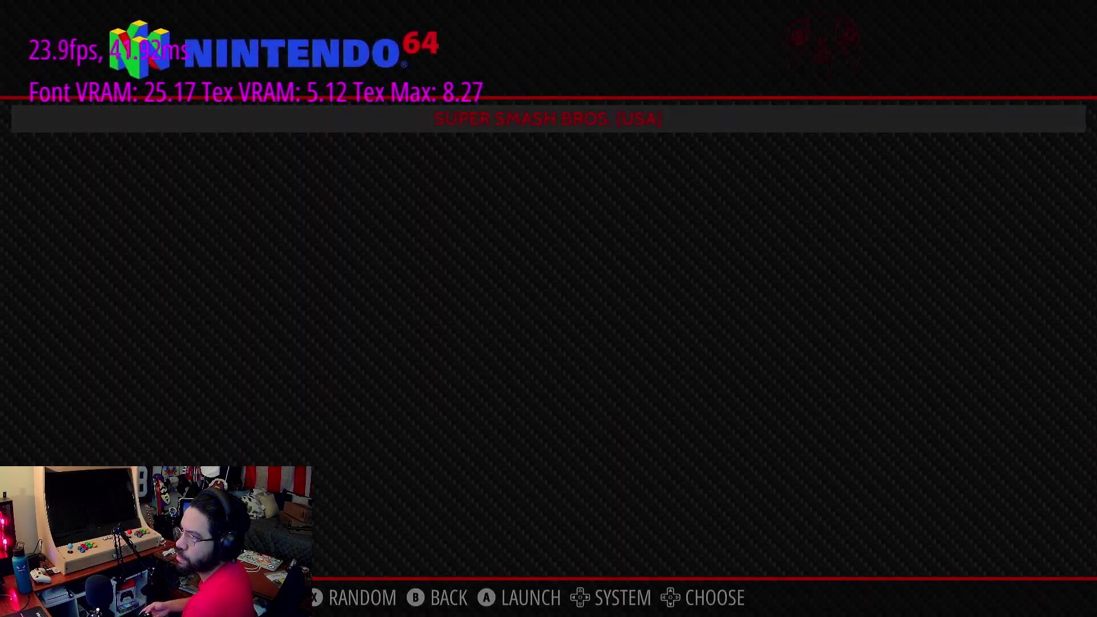
{"action": "key", "text": "Return"}
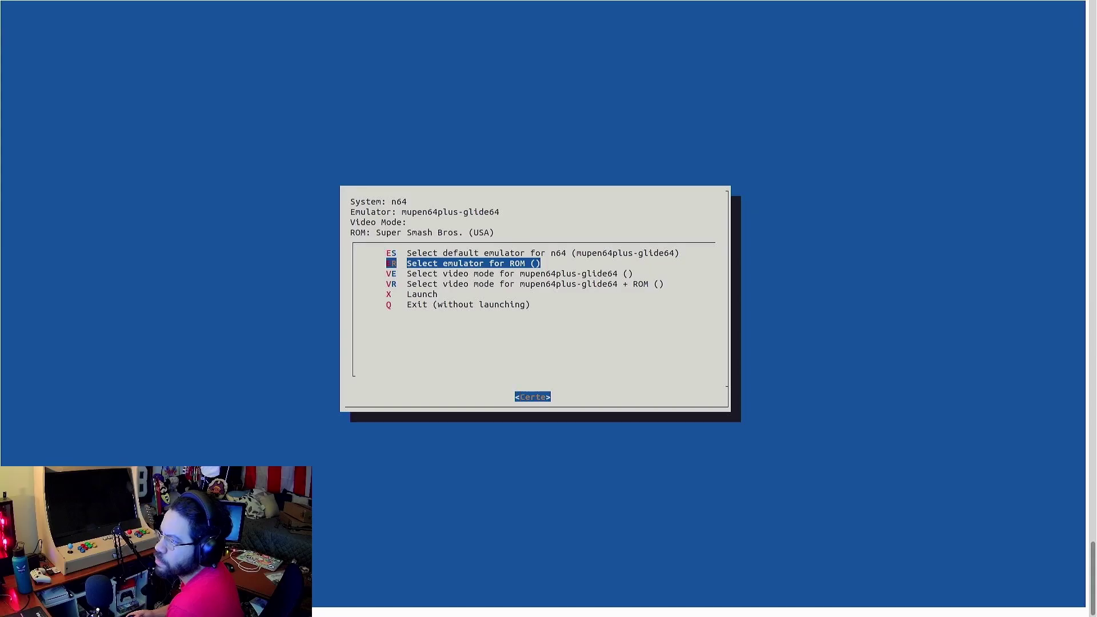
{"action": "key", "text": "Return"}
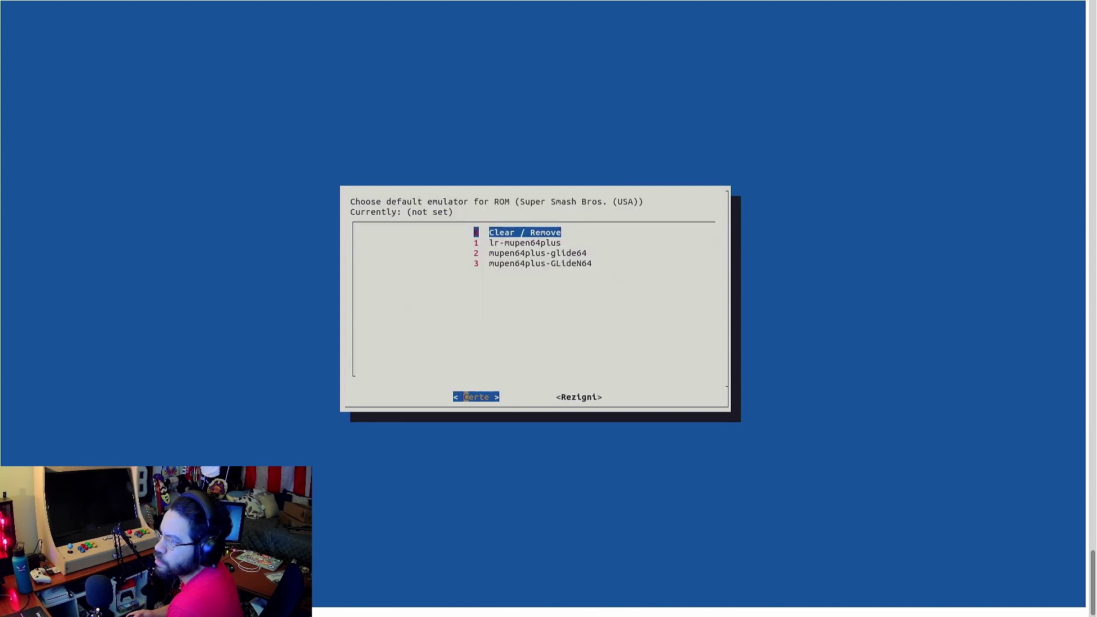
{"action": "key", "text": "Return"}
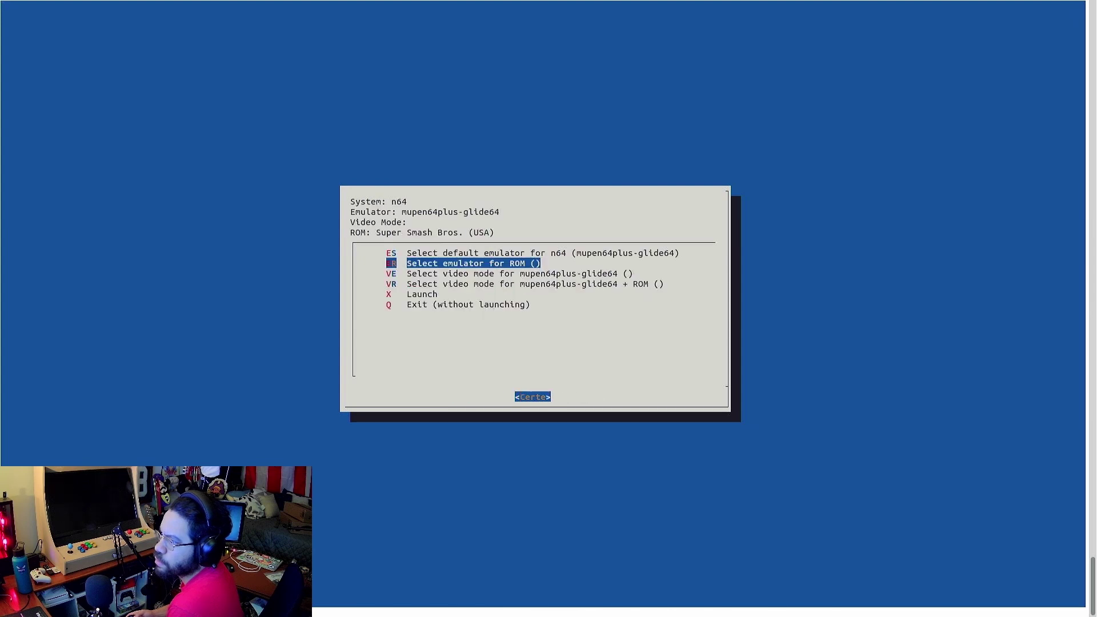
Step: Set the video mode for mupen64plus-glide64 to HDMI-1:0x45, 1920x1080 @ 60.00Hz
{"action": "key", "text": "Return"}
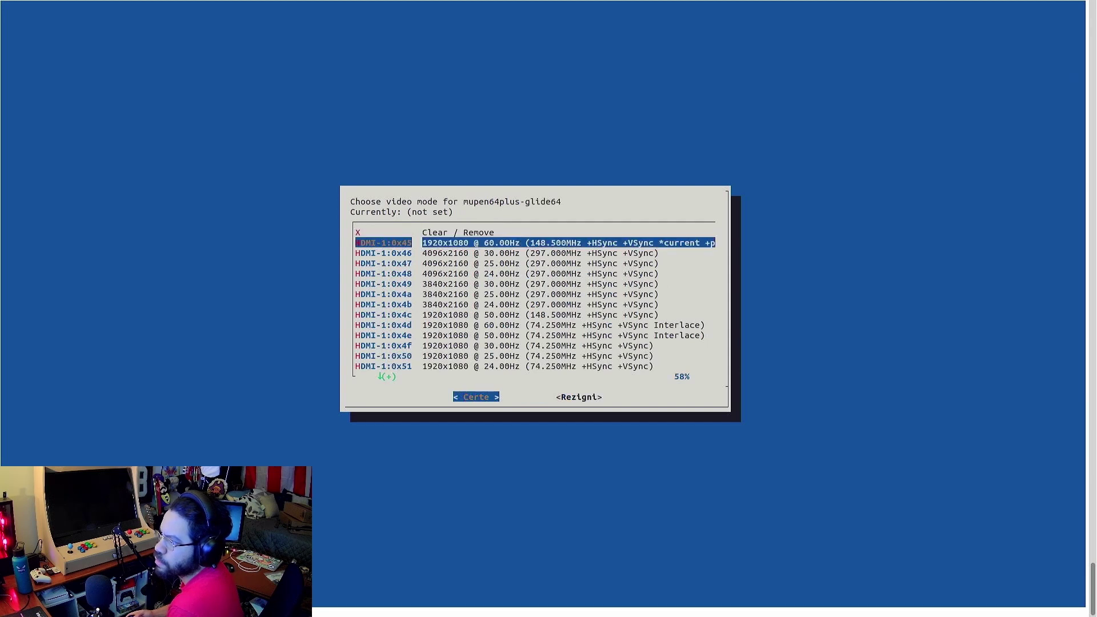
{"action": "key", "text": "Down"}
{"action": "key", "text": "Up"}
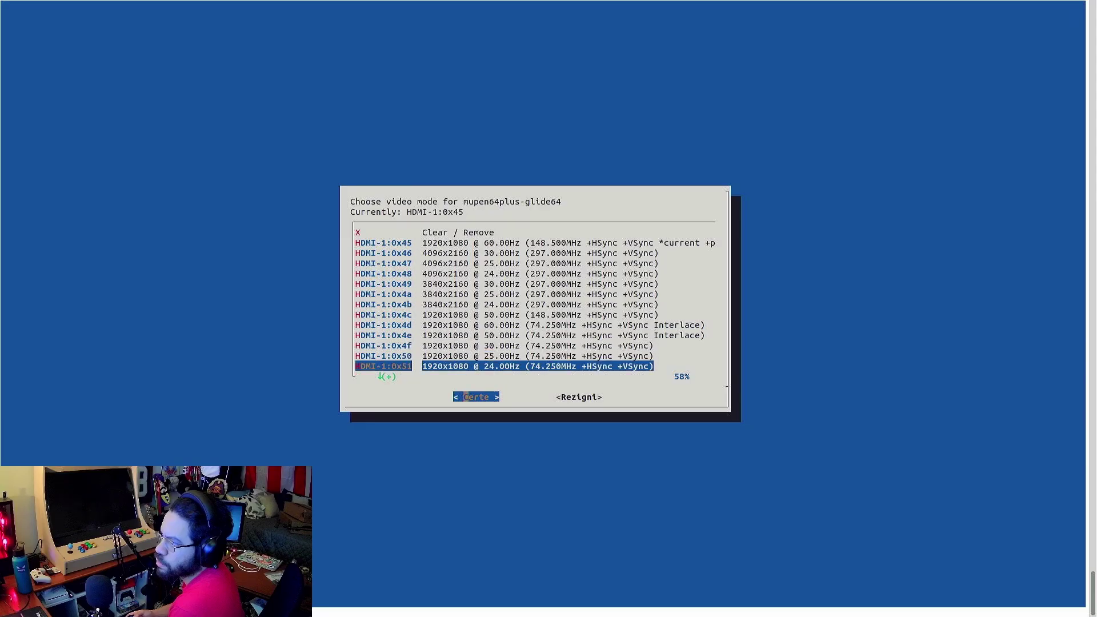
Step: Browse the lower-resolution video modes for mupen64plus-glide64 and choose HDMI-1:0x4f, 1920x1080 @ 30.00Hz
{"action": "key", "text": "Down"}
{"action": "key", "text": "Down"}
{"action": "key", "text": "Down"}
{"action": "key", "text": "Down"}
{"action": "key", "text": "Down"}
{"action": "key", "text": "Down"}
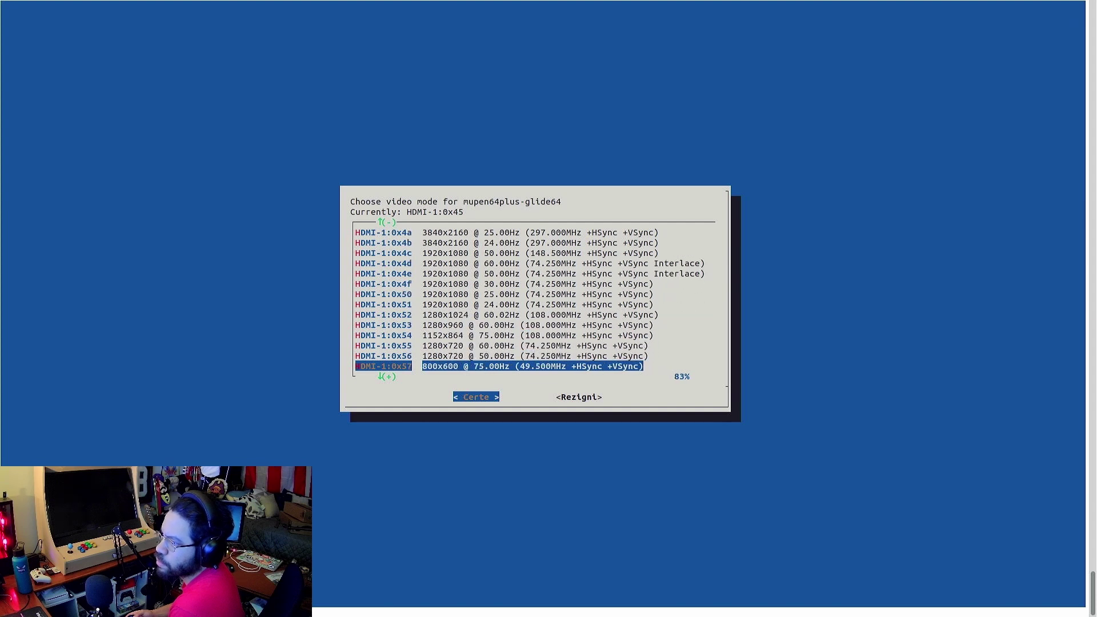
{"action": "key", "text": "Down"}
{"action": "key", "text": "Up"}
{"action": "key", "text": "Up"}
{"action": "key", "text": "Up"}
{"action": "key", "text": "Up"}
{"action": "key", "text": "Up"}
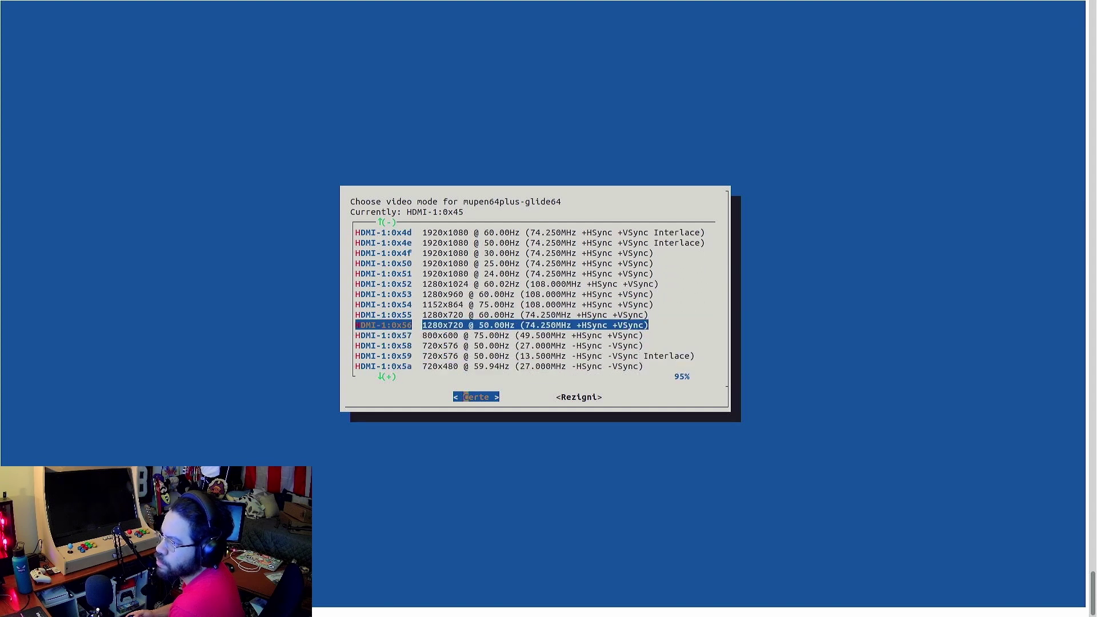
{"action": "key", "text": "Up"}
{"action": "key", "text": "Up"}
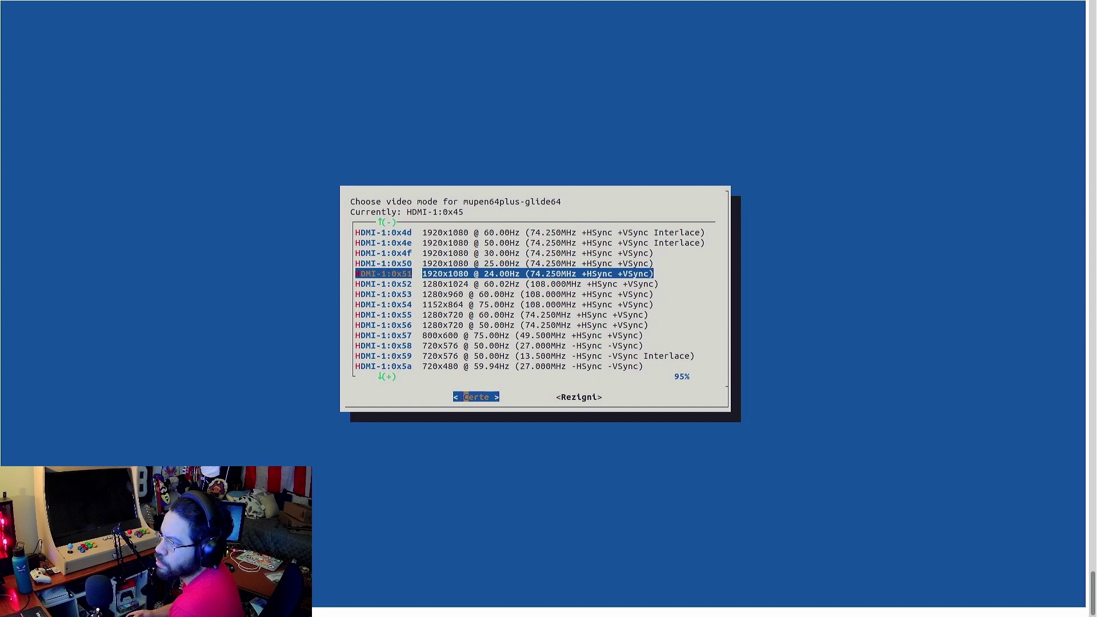
{"action": "key", "text": "Up"}
{"action": "key", "text": "Up"}
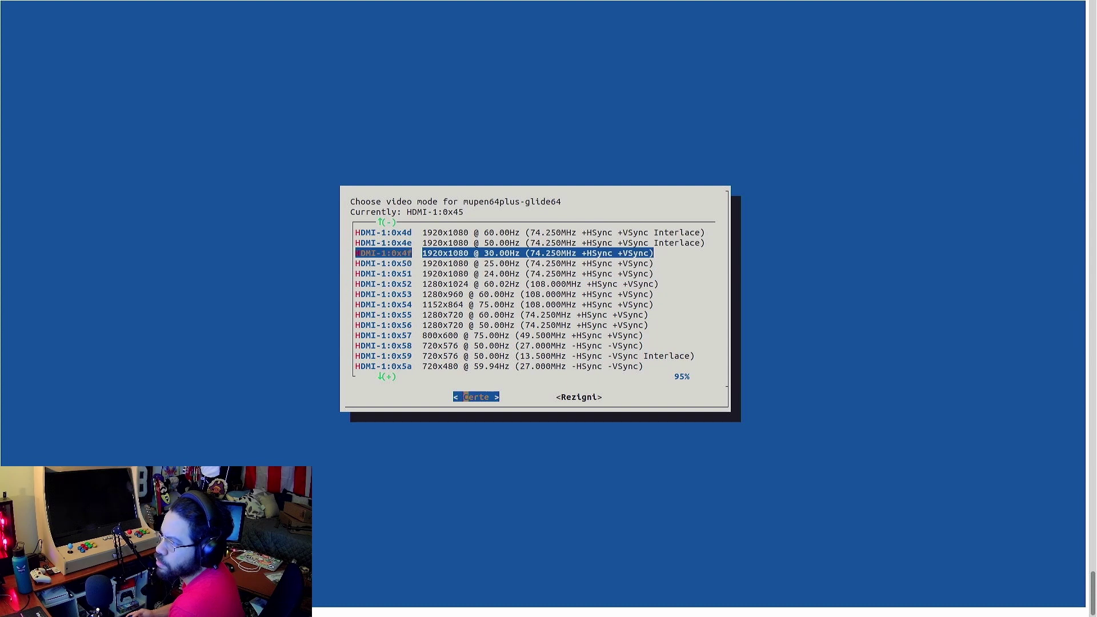
{"action": "key", "text": "Return"}
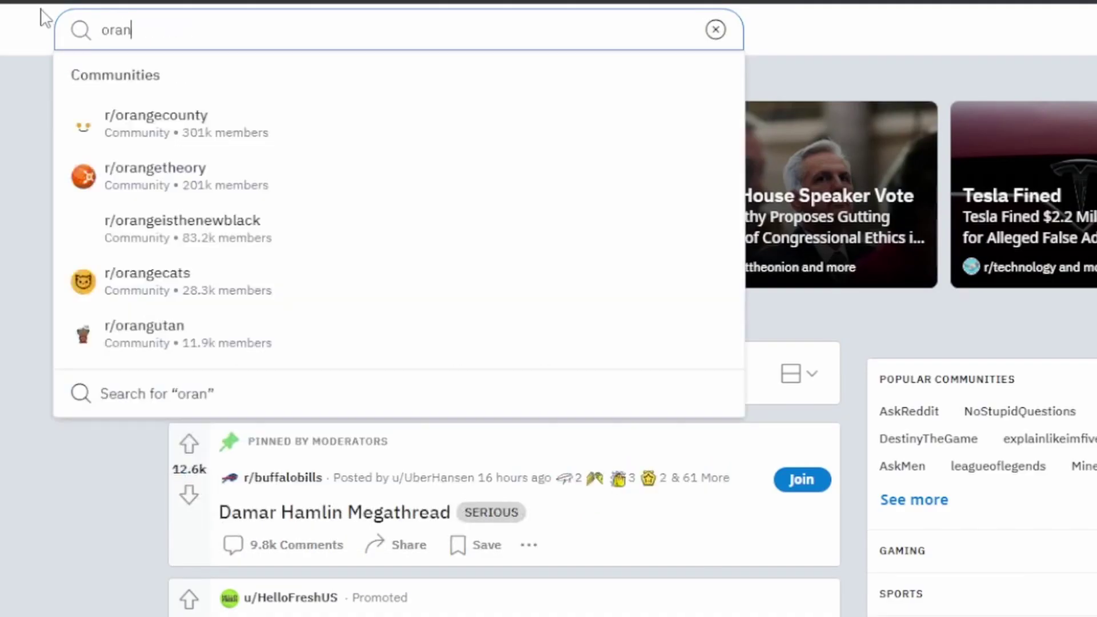
Step: On Reddit, search for "orangepi" and open the r/OrangePI community
{"action": "type", "text": "gepi"}
{"action": "key", "text": "Return"}
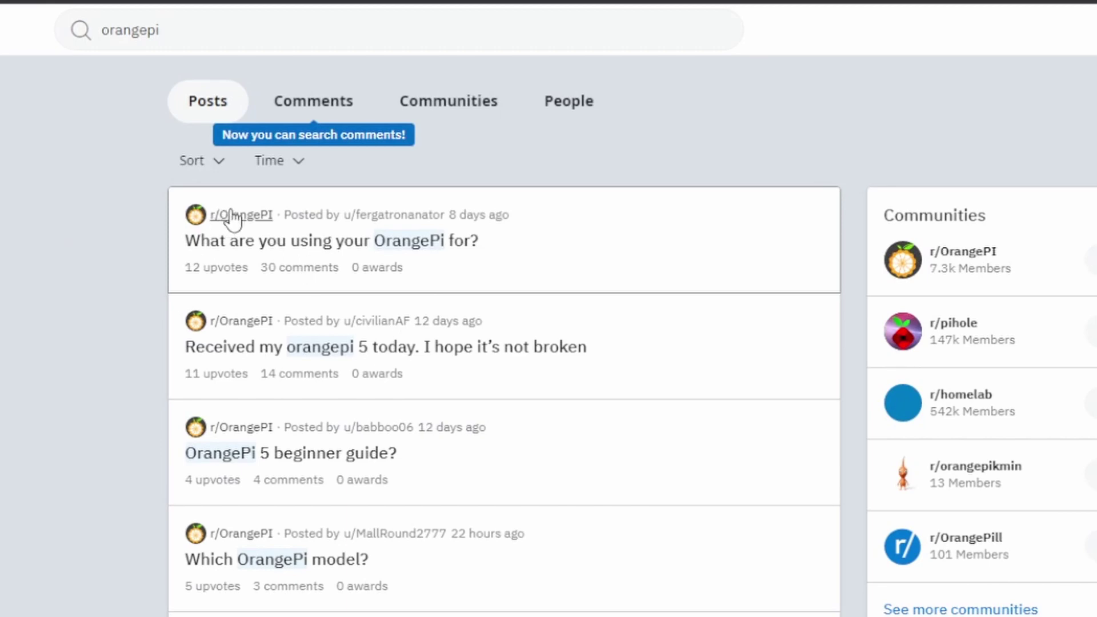
{"action": "left_click", "coordinate": [233, 216]}
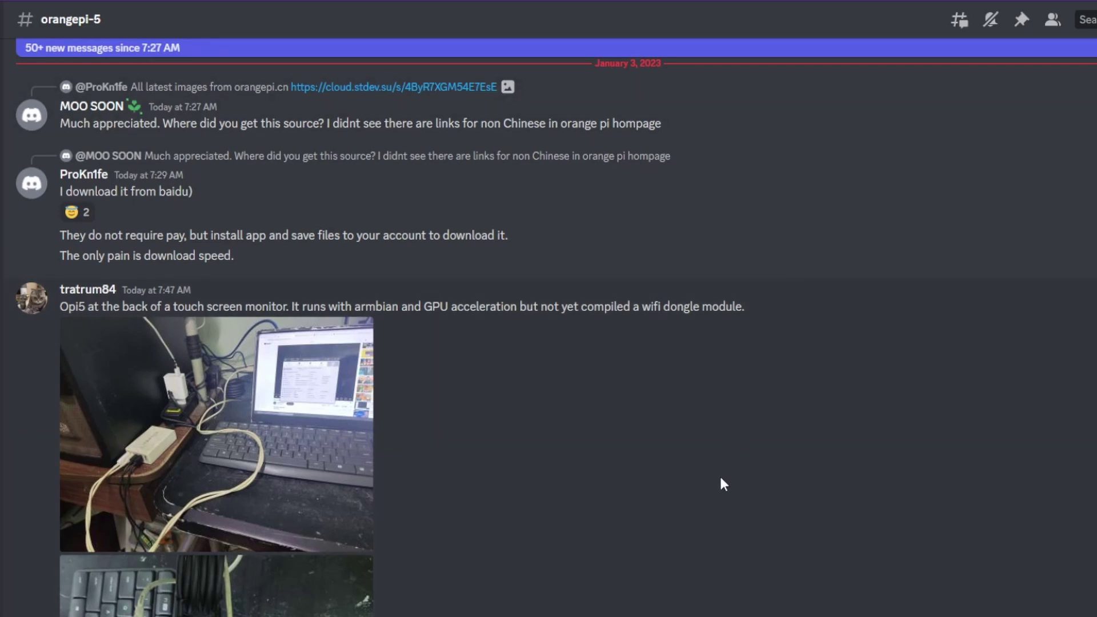
Step: In Discord, read through the recent messages in the orangepi-5 channel
{"action": "scroll", "coordinate": [735, 490], "scroll_direction": "down", "scroll_amount": 4}
{"action": "scroll", "coordinate": [792, 593], "scroll_direction": "down", "scroll_amount": 20}
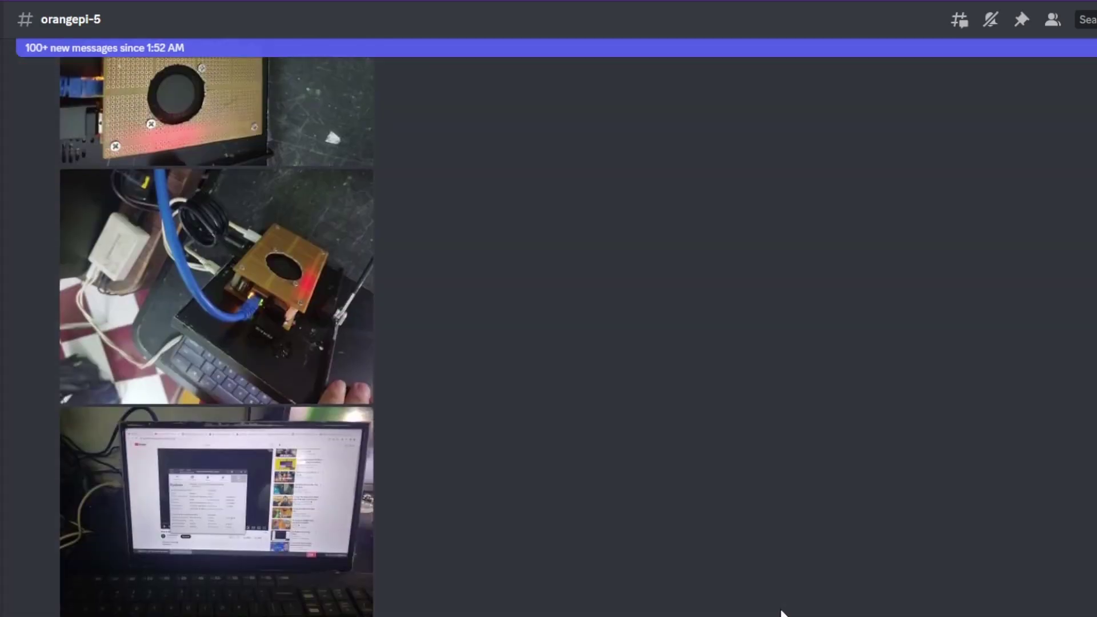
{"action": "scroll", "coordinate": [654, 523], "scroll_direction": "up", "scroll_amount": 20}
{"action": "scroll", "coordinate": [608, 520], "scroll_direction": "up", "scroll_amount": 12}
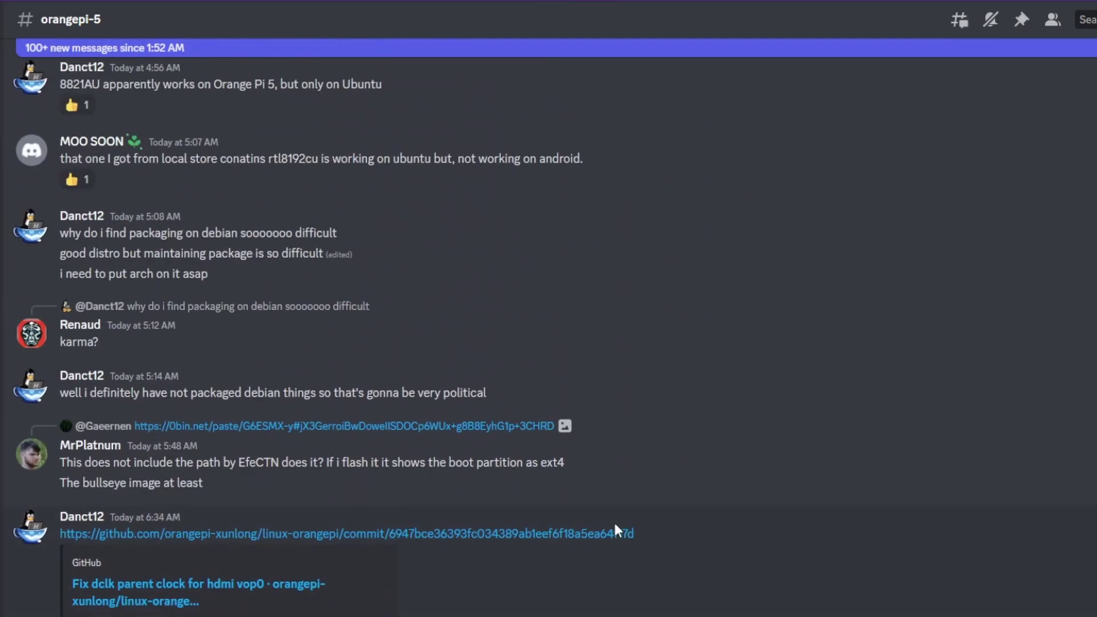
{"action": "scroll", "coordinate": [593, 599], "scroll_direction": "up", "scroll_amount": 15}
{"action": "scroll", "coordinate": [617, 590], "scroll_direction": "up", "scroll_amount": 15}
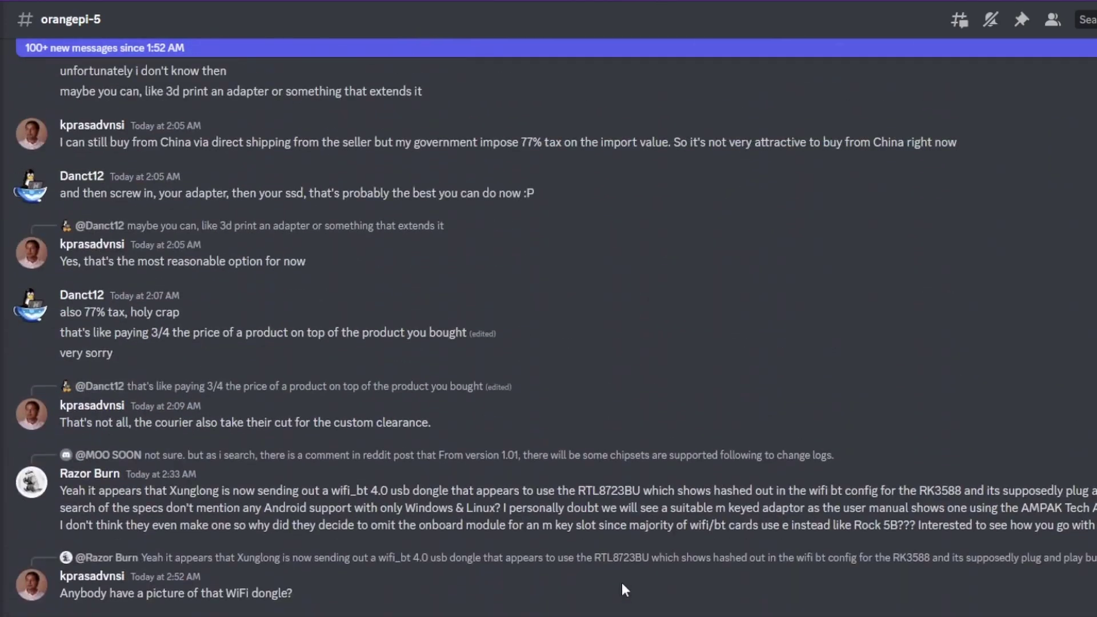
{"action": "scroll", "coordinate": [611, 600], "scroll_direction": "up", "scroll_amount": 3}
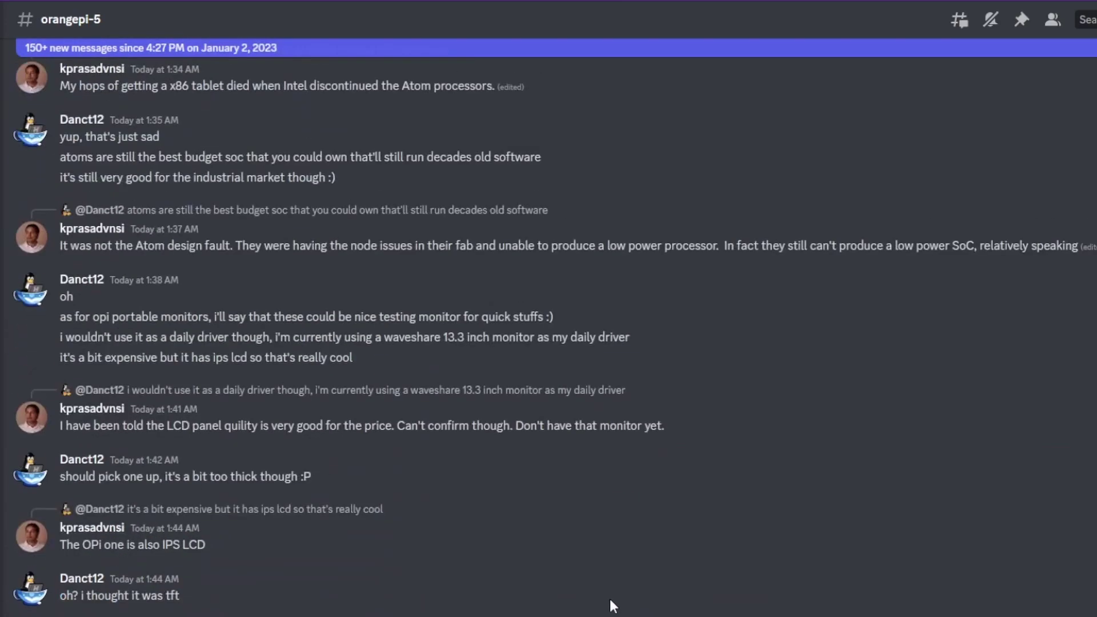
{"action": "scroll", "coordinate": [641, 302], "scroll_direction": "up", "scroll_amount": 7}
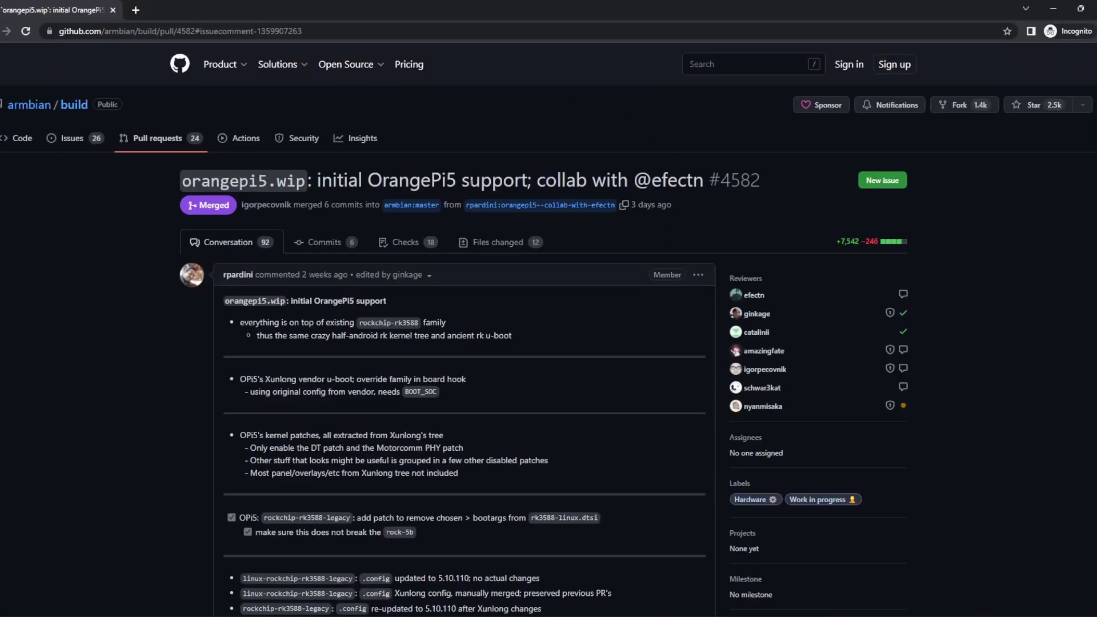
Step: On GitHub, look through armbian/build pull request #4582 on Orange Pi 5 support for its testing image links
{"action": "scroll", "coordinate": [921, 266], "scroll_direction": "down", "scroll_amount": 20}
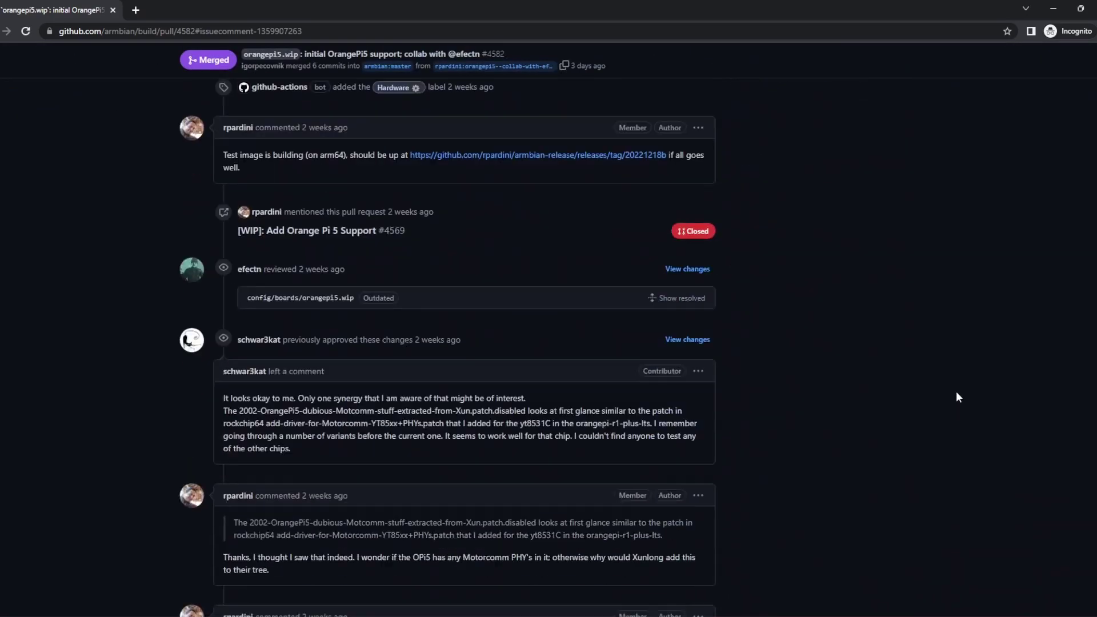
{"action": "scroll", "coordinate": [933, 445], "scroll_direction": "down", "scroll_amount": 10}
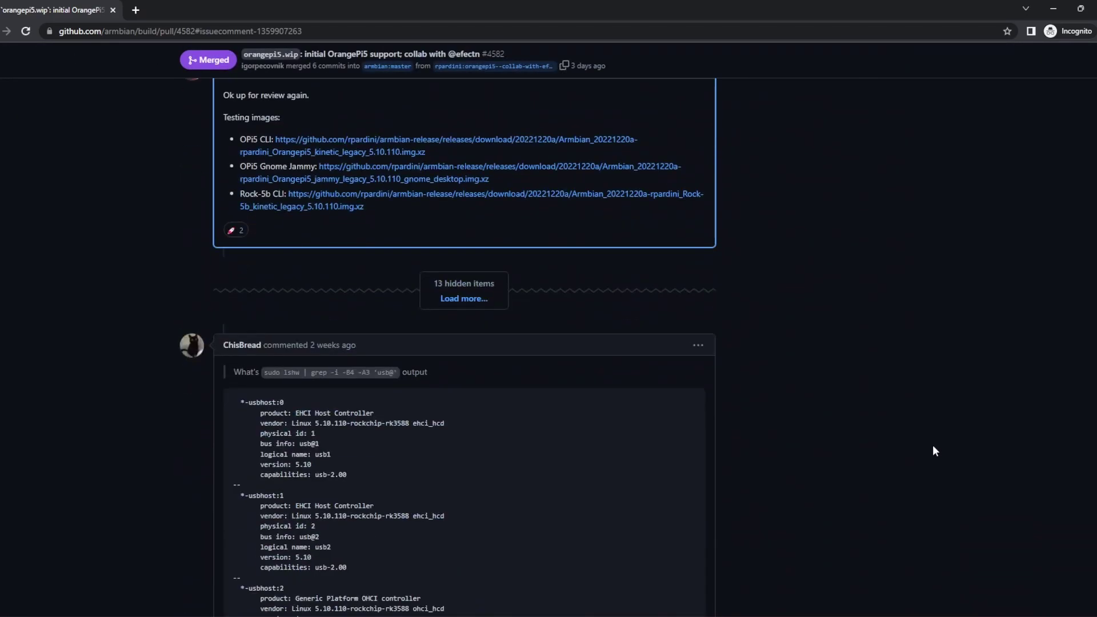
{"action": "scroll", "coordinate": [934, 445], "scroll_direction": "up", "scroll_amount": 5}
{"action": "scroll", "coordinate": [933, 446], "scroll_direction": "down", "scroll_amount": 2}
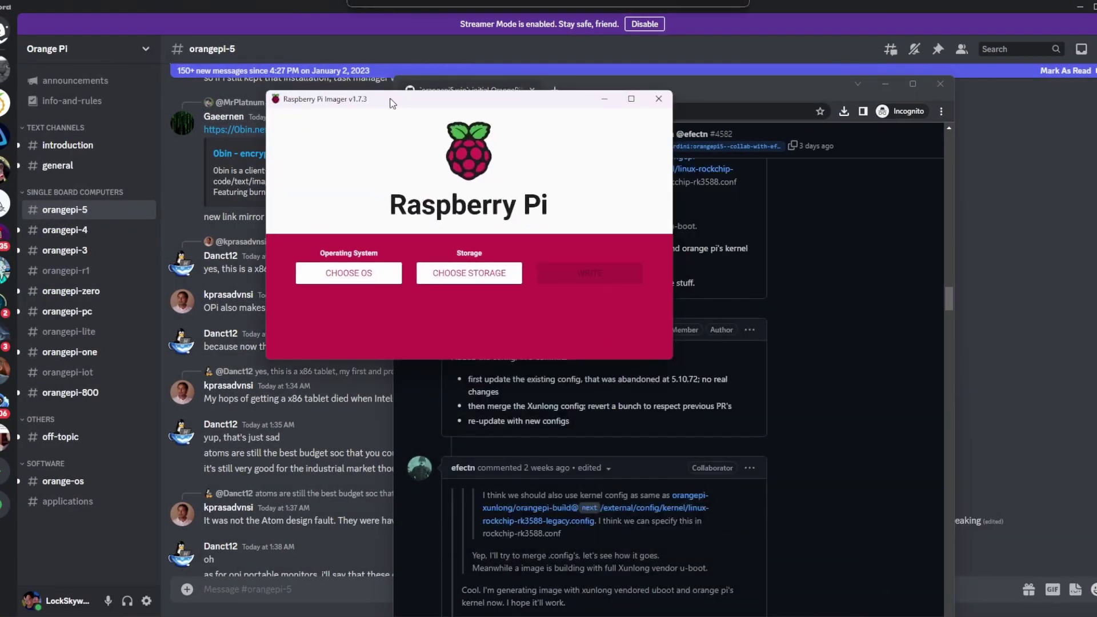
Step: In Raspberry Pi Imager, select the custom image Armbian_20221220a-rpardini_Orangepi5_jammy_legacy_5.10.110_gnome_desktop.img.xz from Downloads as the operating system
{"action": "left_click", "coordinate": [350, 281]}
{"action": "scroll", "coordinate": [360, 286], "scroll_direction": "down", "scroll_amount": 5}
{"action": "left_click", "coordinate": [369, 318]}
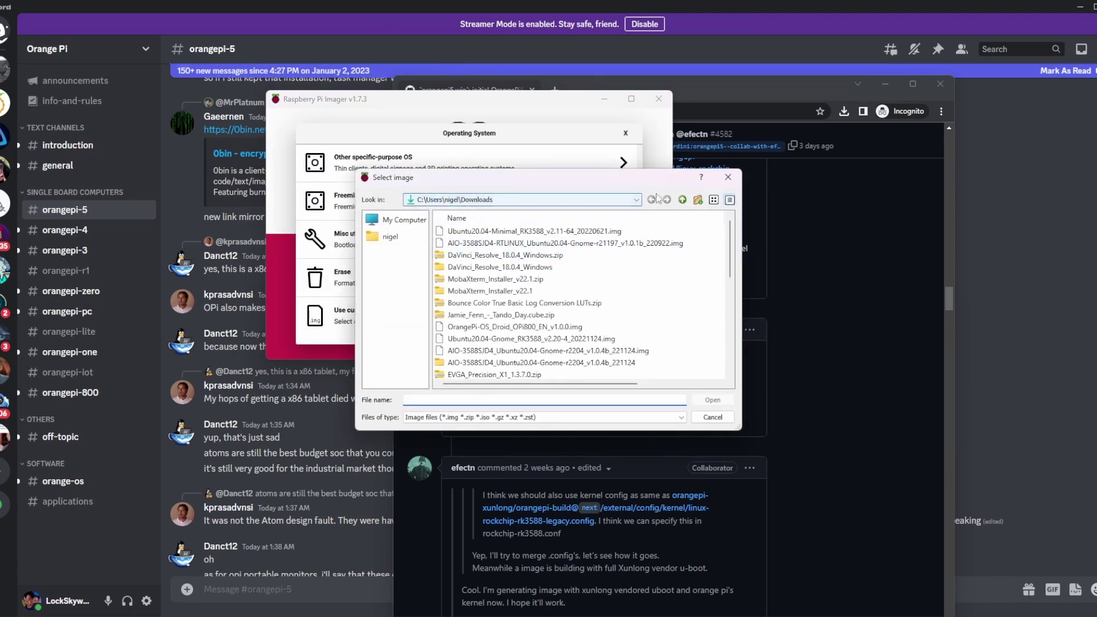
{"action": "scroll", "coordinate": [501, 269], "scroll_direction": "down", "scroll_amount": 3}
{"action": "scroll", "coordinate": [500, 268], "scroll_direction": "down", "scroll_amount": 2}
{"action": "left_click", "coordinate": [515, 326]}
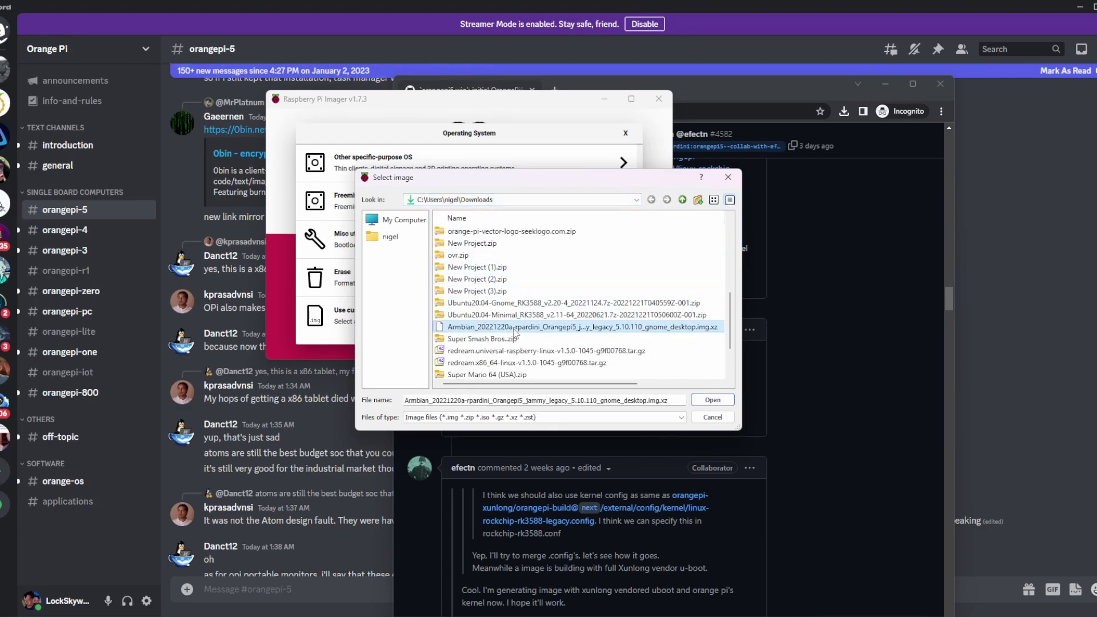
{"action": "double_click", "coordinate": [581, 329]}
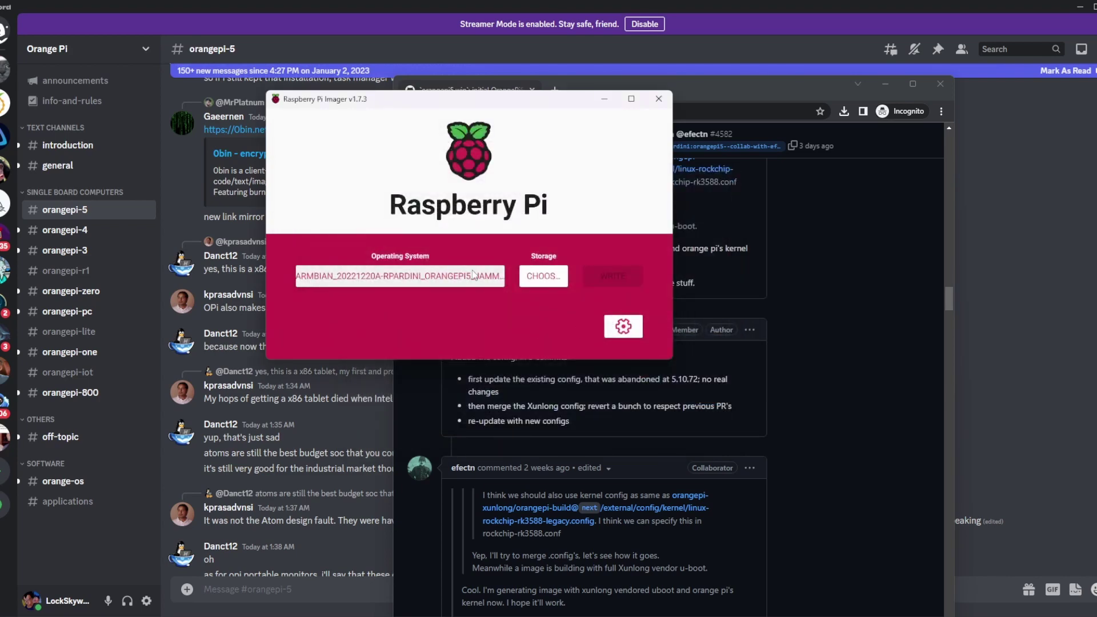